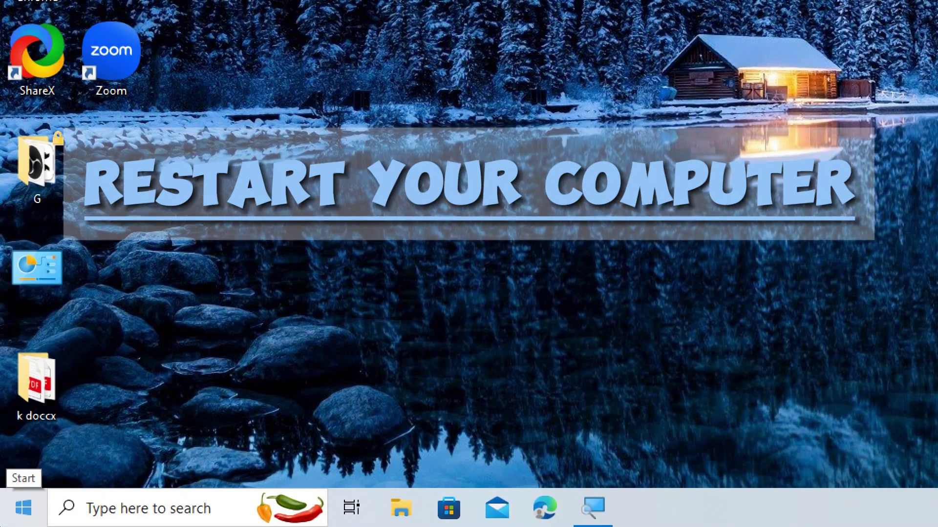
Restart the PC from the Power options in the Start menu.
{"action": "left_click", "coordinate": [23, 508]}
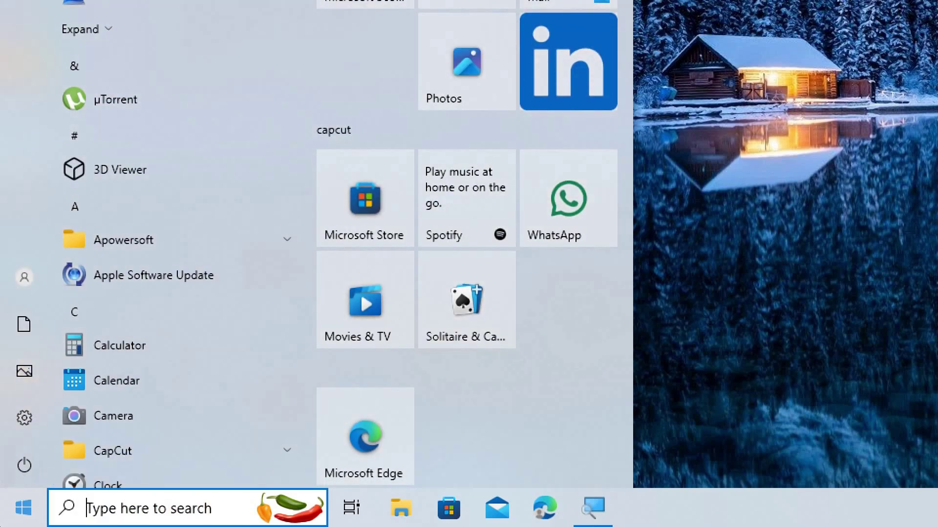
{"action": "mouse_move", "coordinate": [25, 465]}
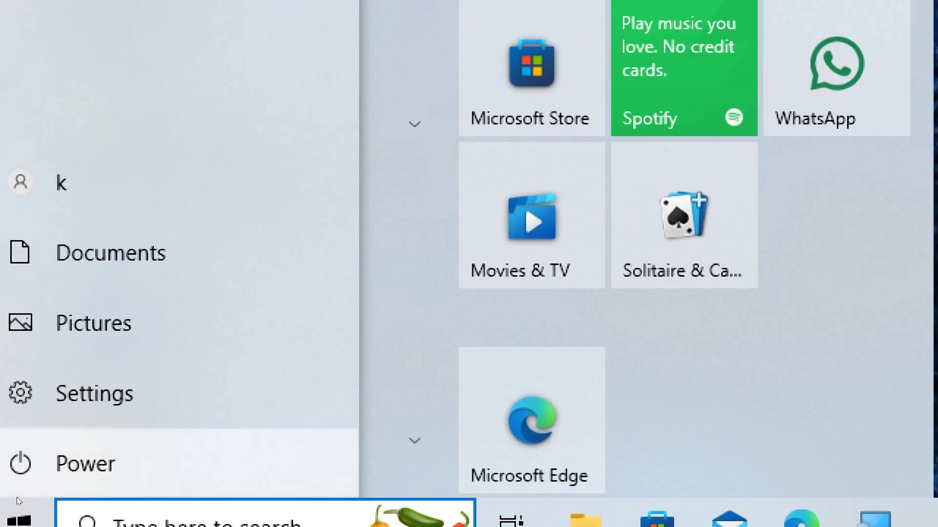
{"action": "left_click", "coordinate": [25, 465]}
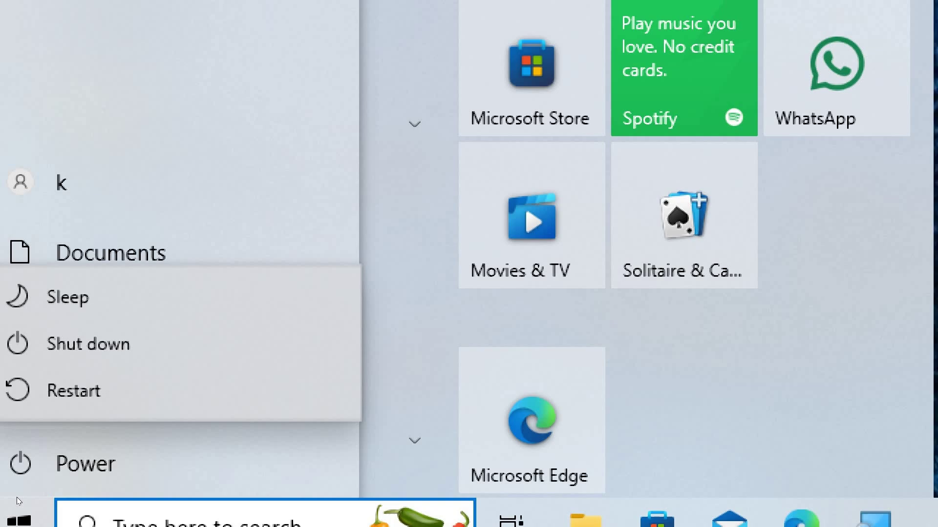
{"action": "left_click", "coordinate": [73, 391]}
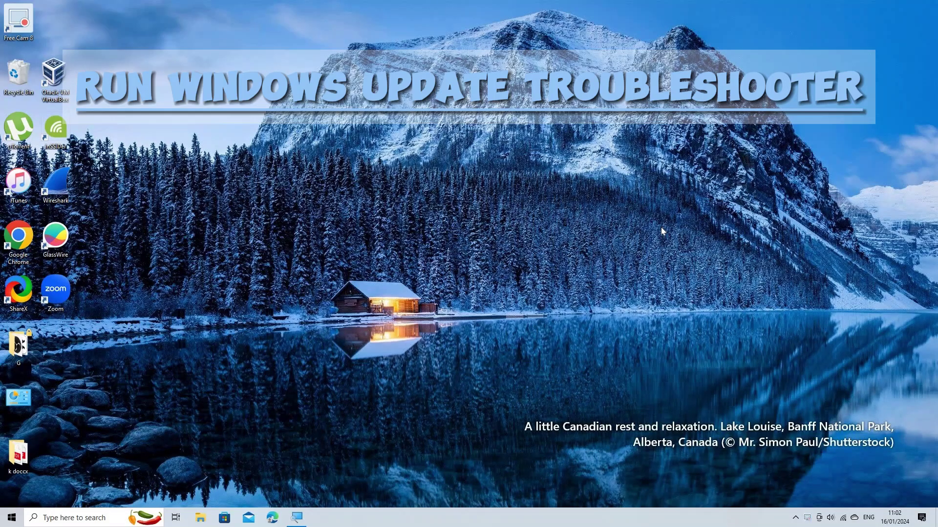
Go to the Troubleshoot settings under Update & Security with Win+I.
{"action": "key", "text": "super+i"}
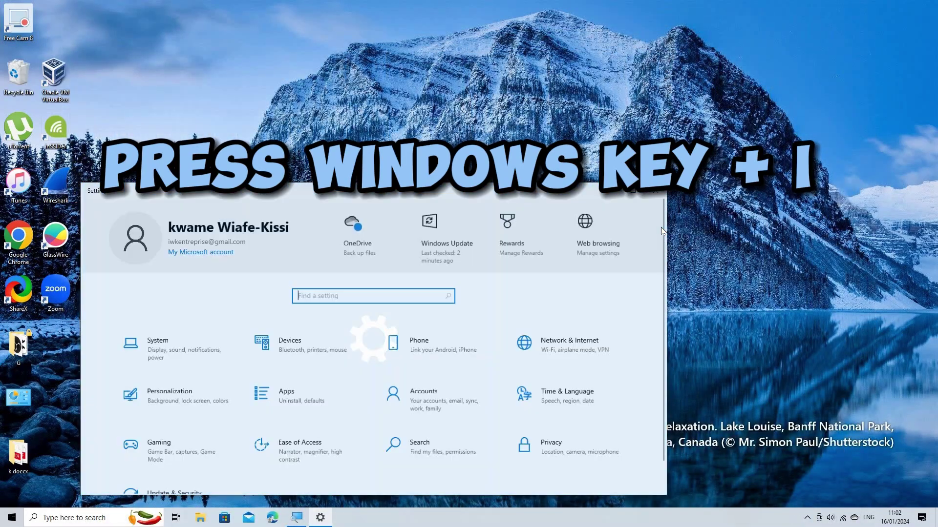
{"action": "scroll", "coordinate": [140, 339], "scroll_direction": "down", "scroll_amount": 1}
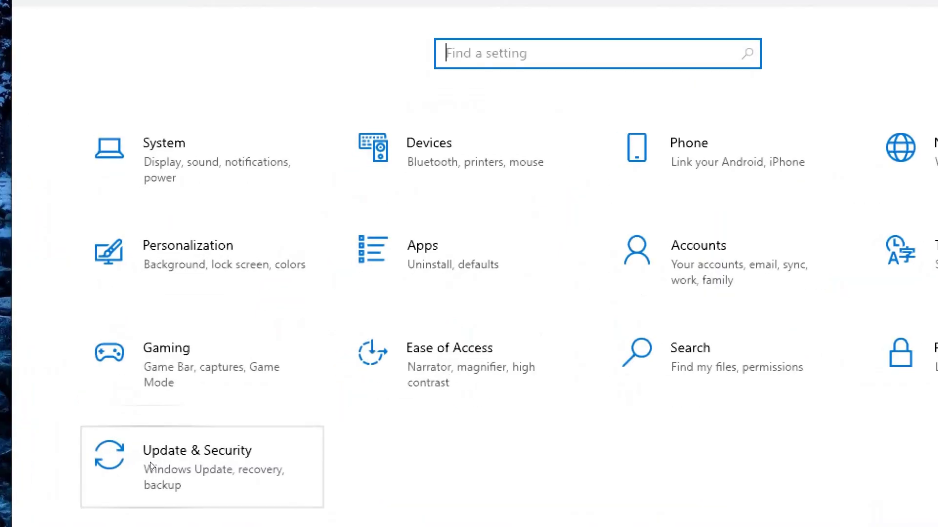
{"action": "left_click", "coordinate": [150, 465]}
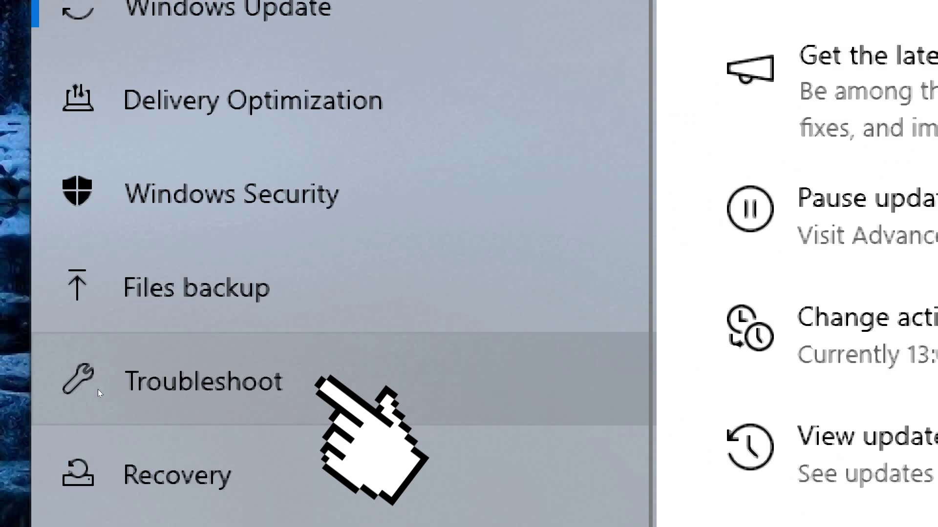
{"action": "left_click", "coordinate": [98, 389]}
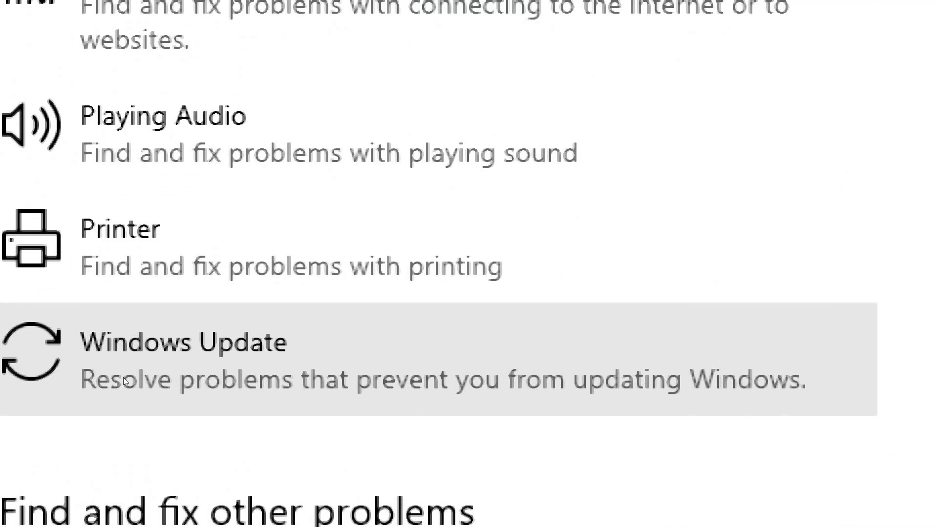
Run the Windows Update troubleshooter, check its detailed report, and close it.
{"action": "left_click", "coordinate": [125, 378]}
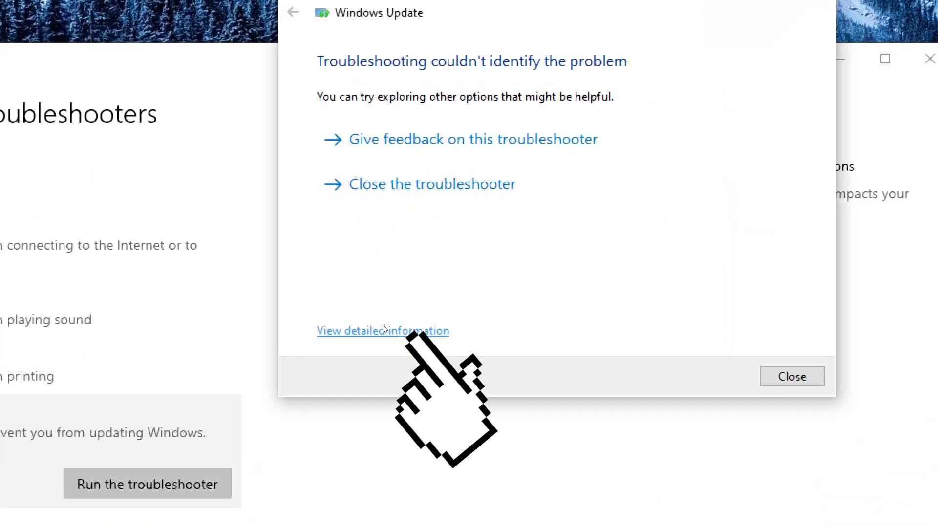
{"action": "left_click", "coordinate": [379, 327]}
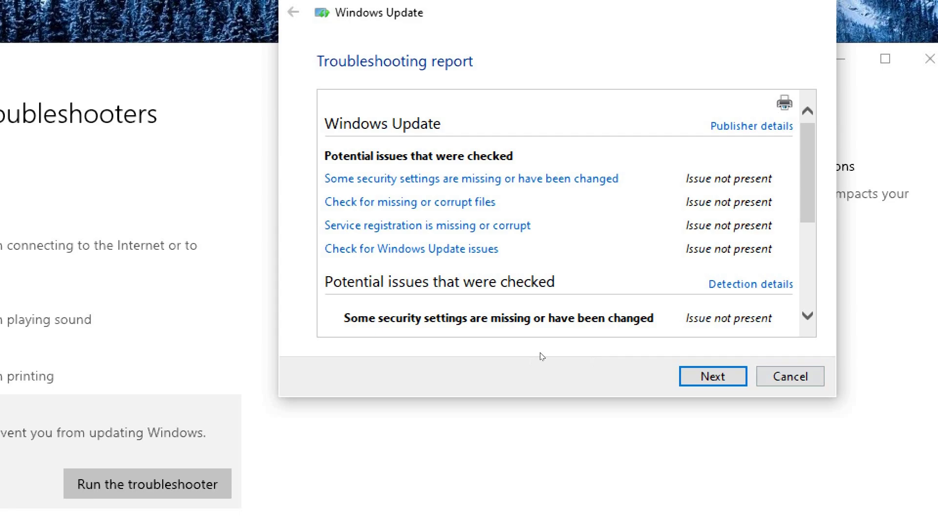
{"action": "key", "text": "Return"}
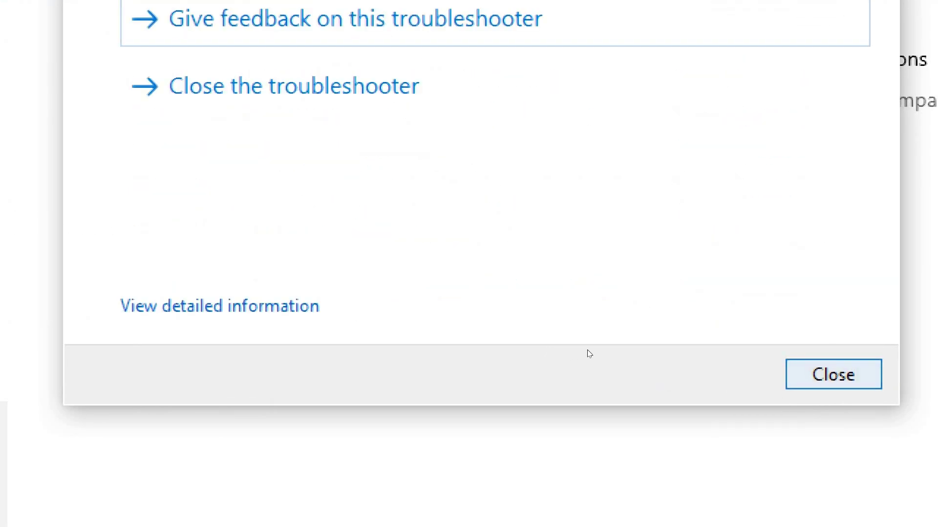
{"action": "key", "text": "Return"}
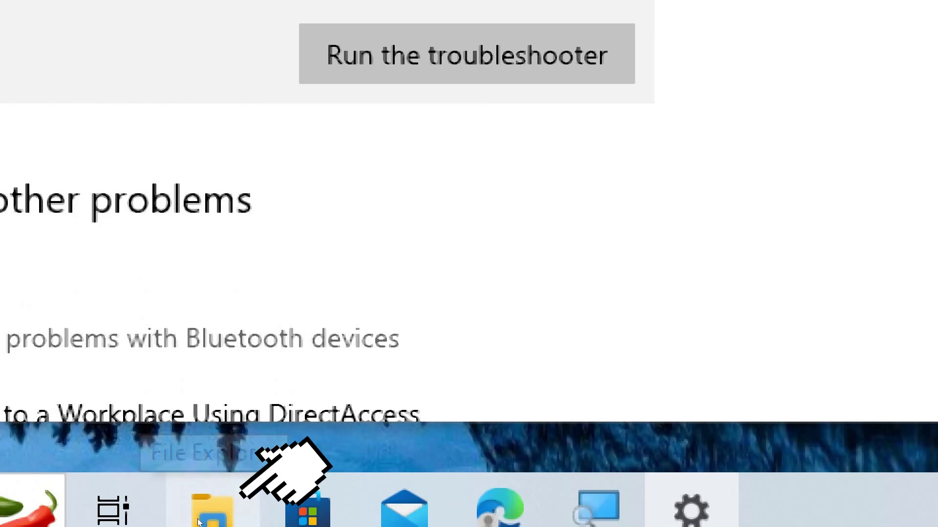
Check the drives in This PC: Local Disk (C:) has 197 GB free of 464 GB.
{"action": "left_click", "coordinate": [198, 521]}
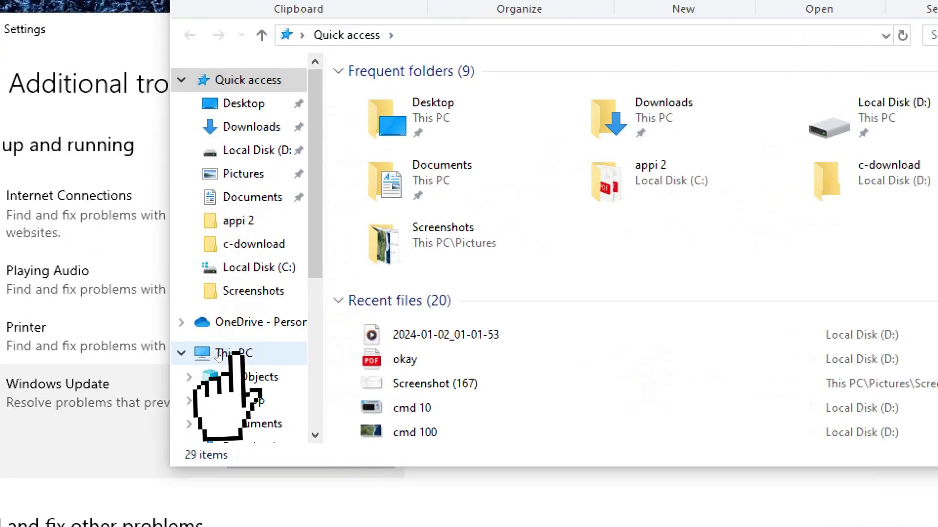
{"action": "left_click", "coordinate": [218, 357]}
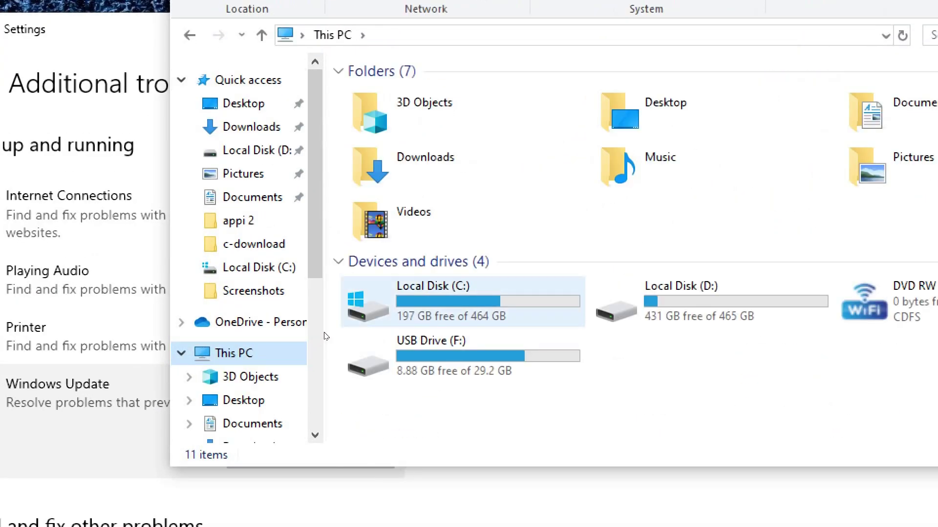
{"action": "mouse_move", "coordinate": [361, 326]}
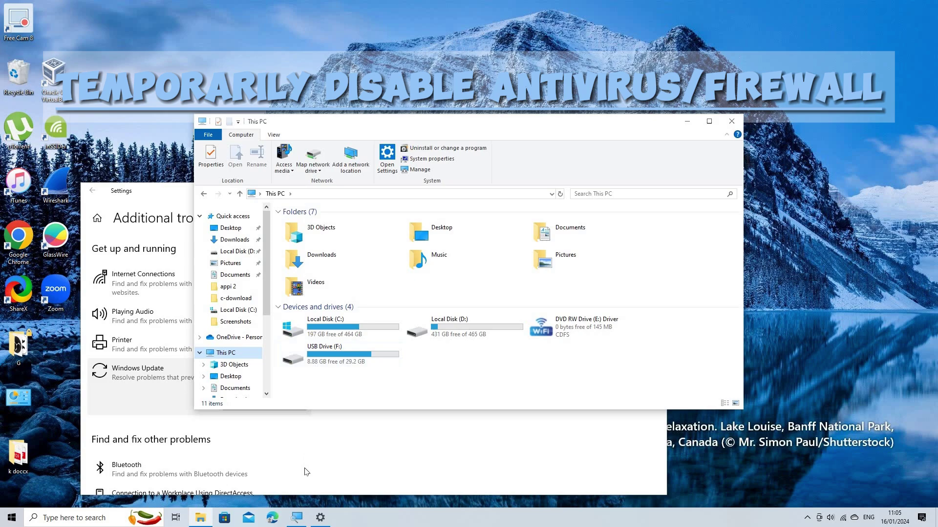
{"action": "mouse_move", "coordinate": [320, 522]}
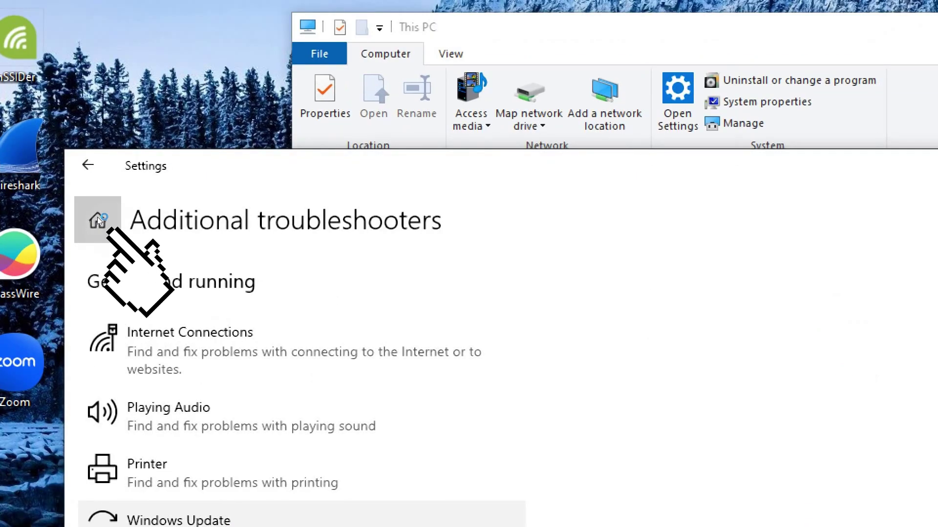
Go from the Settings home page through Update & Security to Windows Security.
{"action": "left_click", "coordinate": [97, 219]}
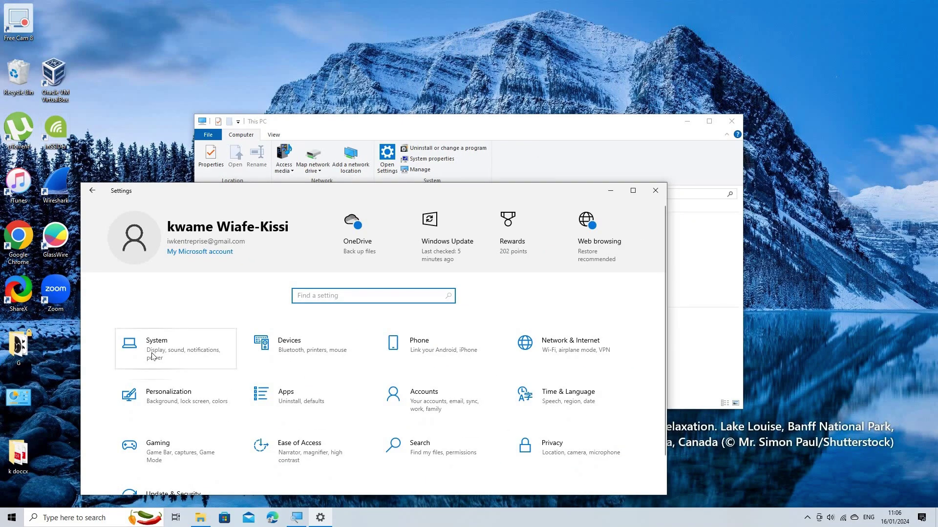
{"action": "scroll", "coordinate": [147, 447], "scroll_direction": "down", "scroll_amount": 1}
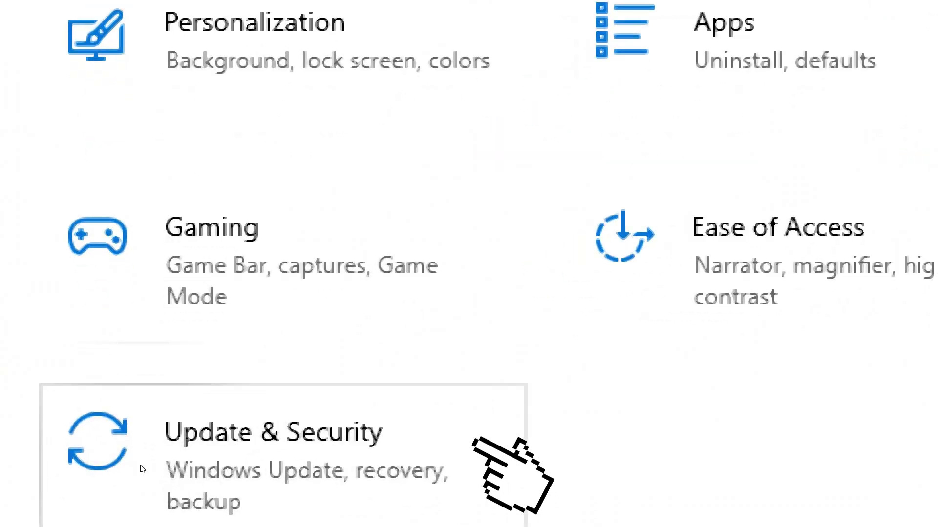
{"action": "left_click", "coordinate": [142, 468]}
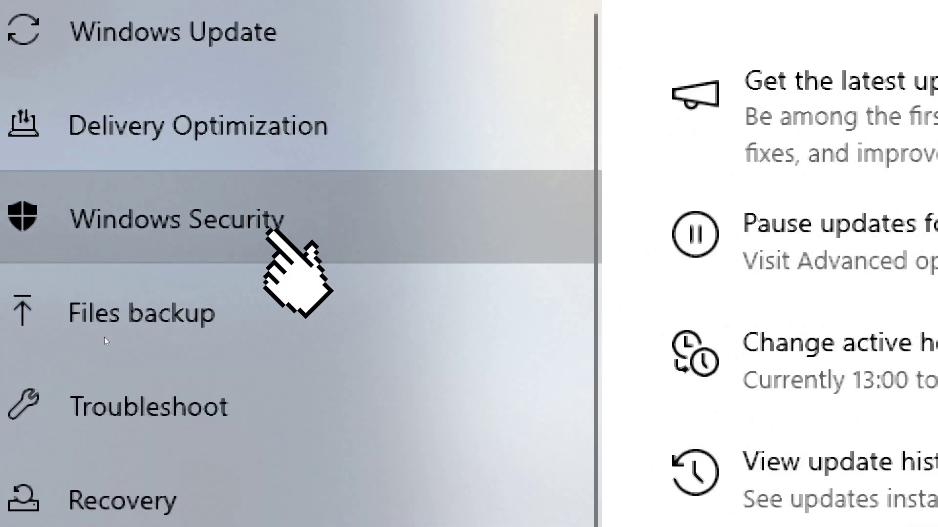
{"action": "left_click", "coordinate": [271, 228]}
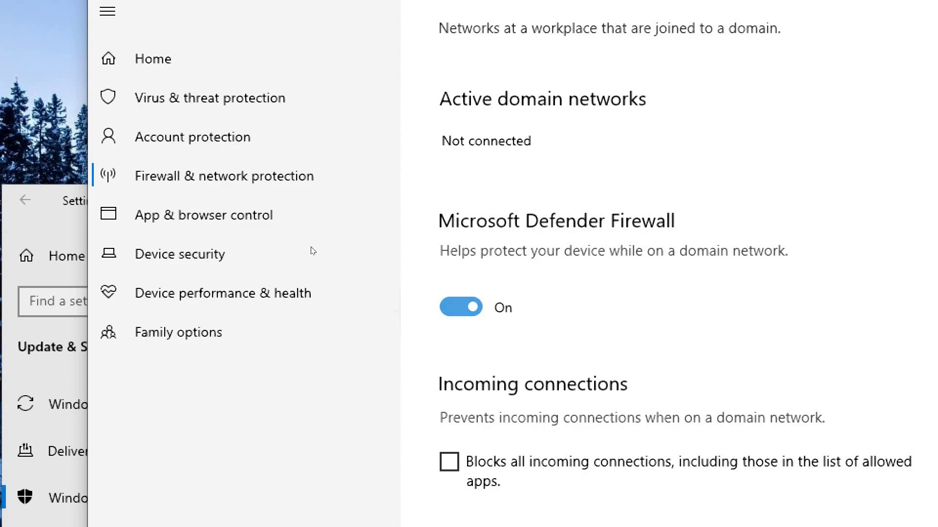
Turn off Microsoft Defender Firewall for the Domain and Private networks.
{"action": "left_click", "coordinate": [460, 306]}
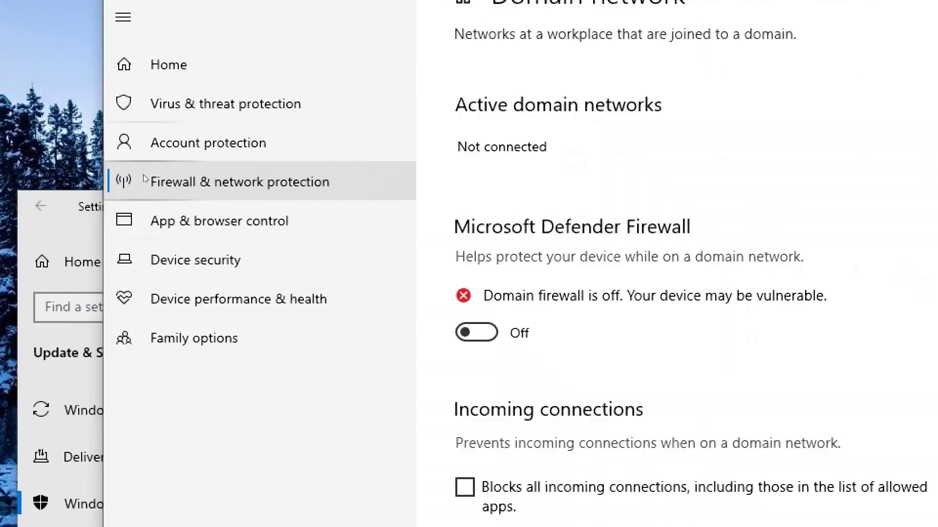
{"action": "left_click", "coordinate": [241, 180]}
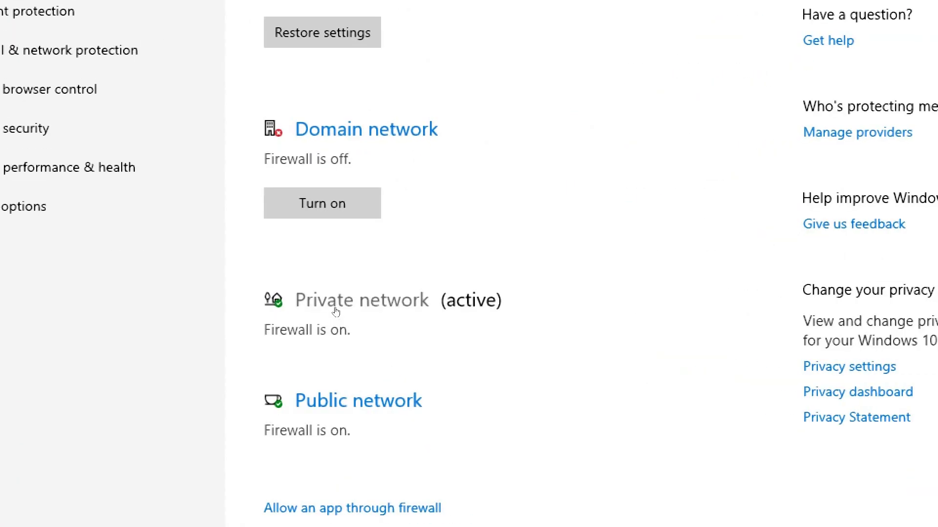
{"action": "left_click", "coordinate": [336, 308]}
{"action": "scroll", "coordinate": [335, 311], "scroll_direction": "down", "scroll_amount": 2}
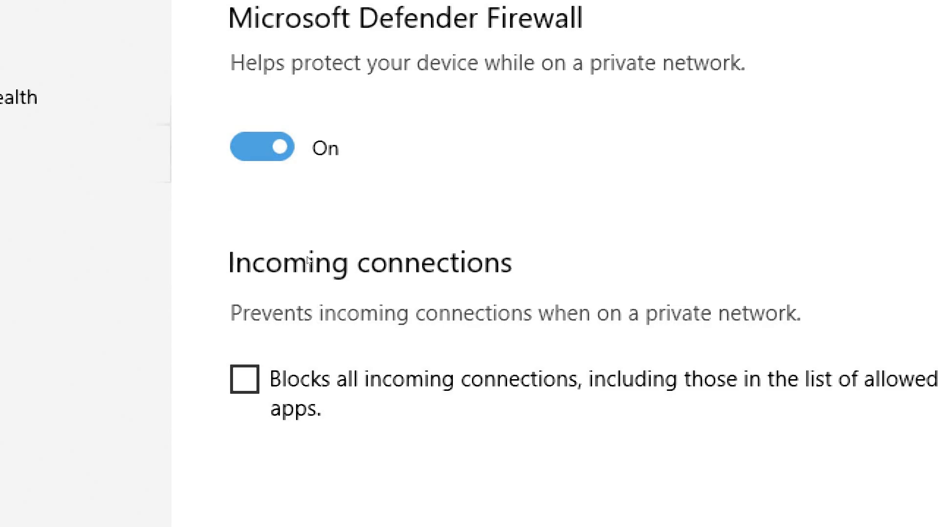
{"action": "left_click", "coordinate": [262, 147]}
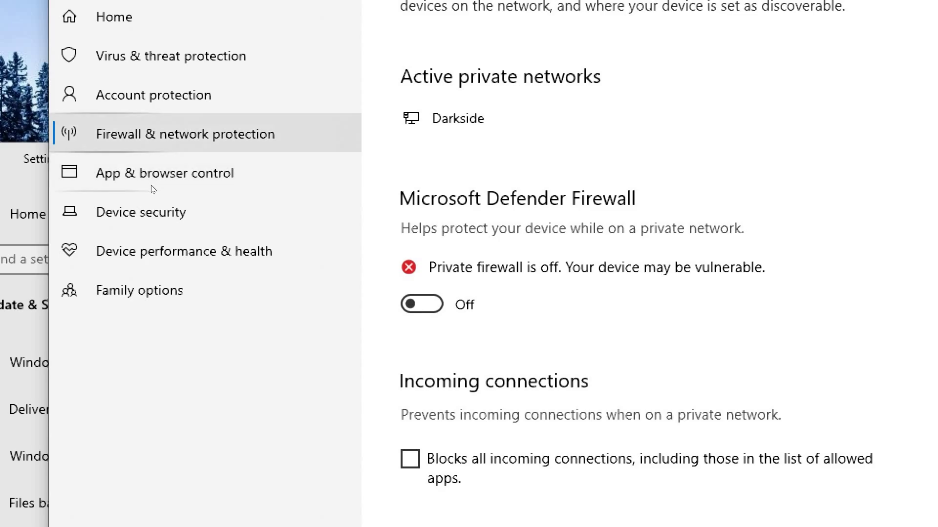
{"action": "left_click", "coordinate": [276, 136]}
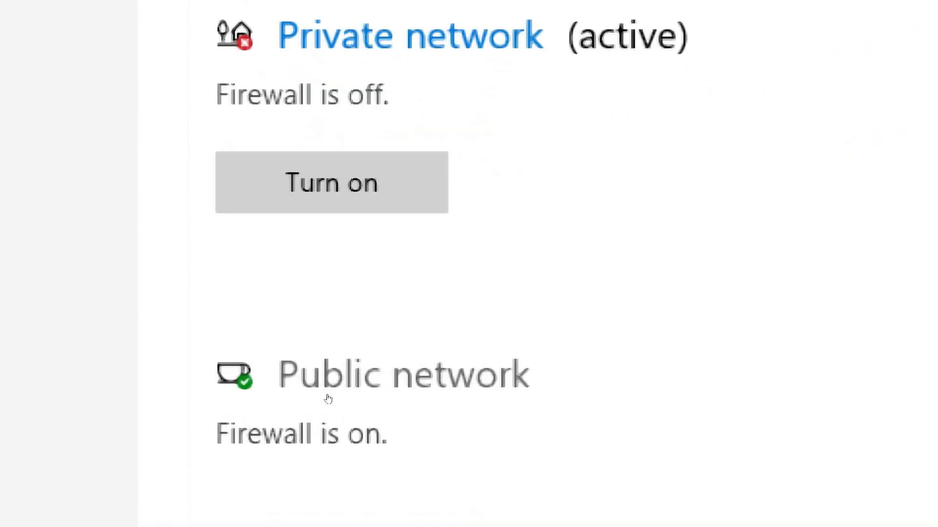
Turn off the Public network firewall and confirm all three firewalls are off.
{"action": "left_click", "coordinate": [328, 400]}
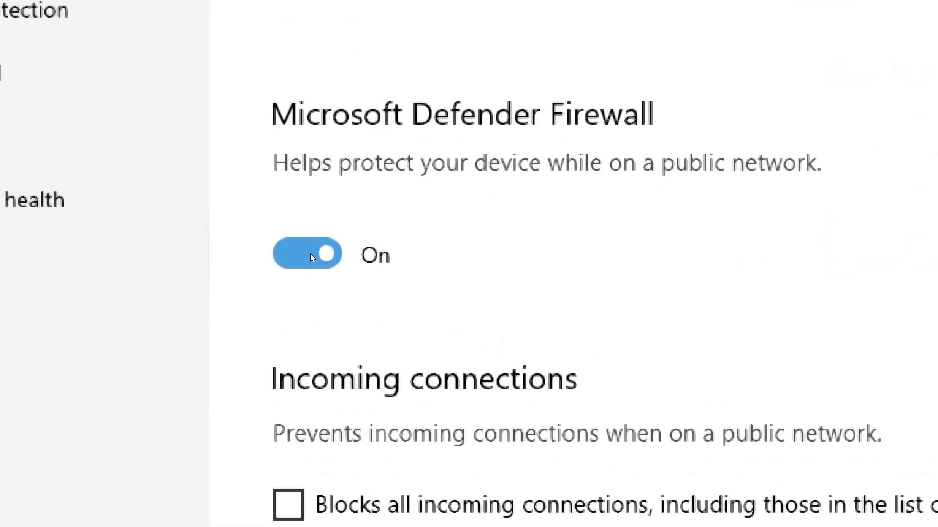
{"action": "left_click", "coordinate": [311, 257]}
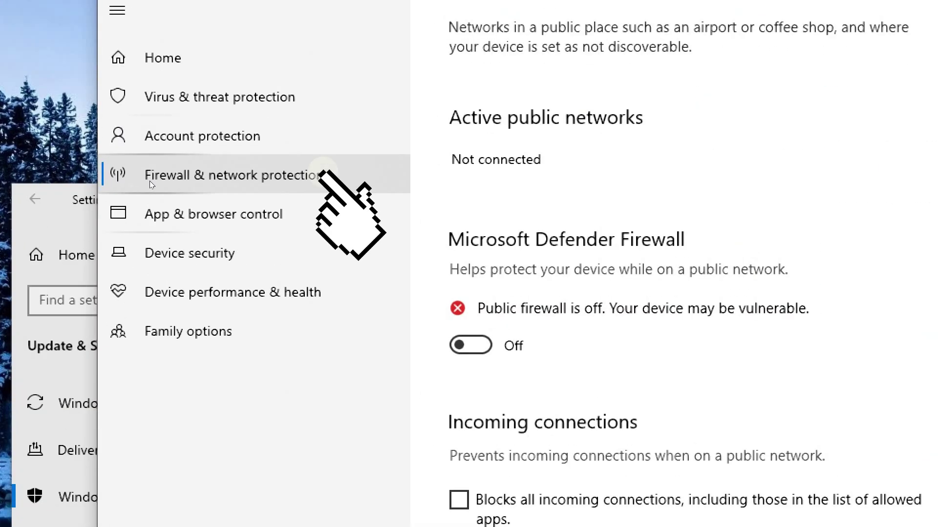
{"action": "left_click", "coordinate": [151, 181]}
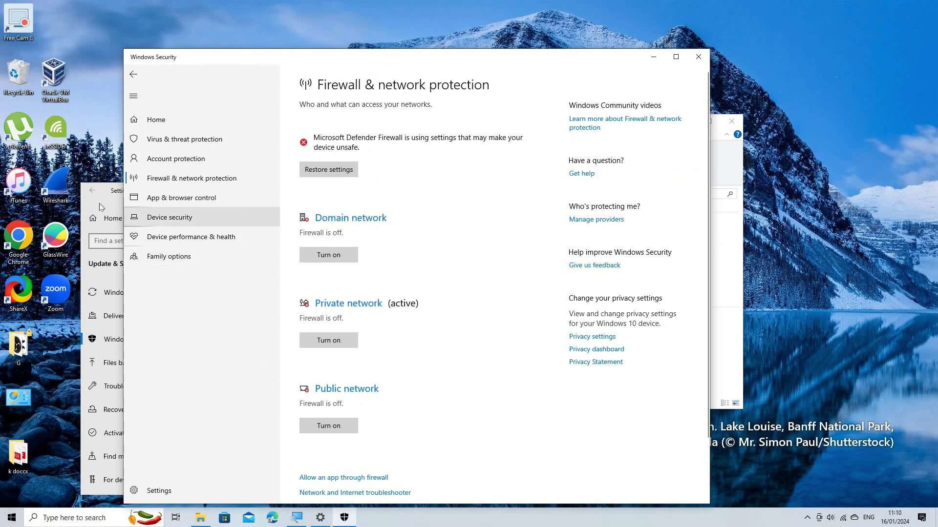
{"action": "left_click", "coordinate": [99, 203]}
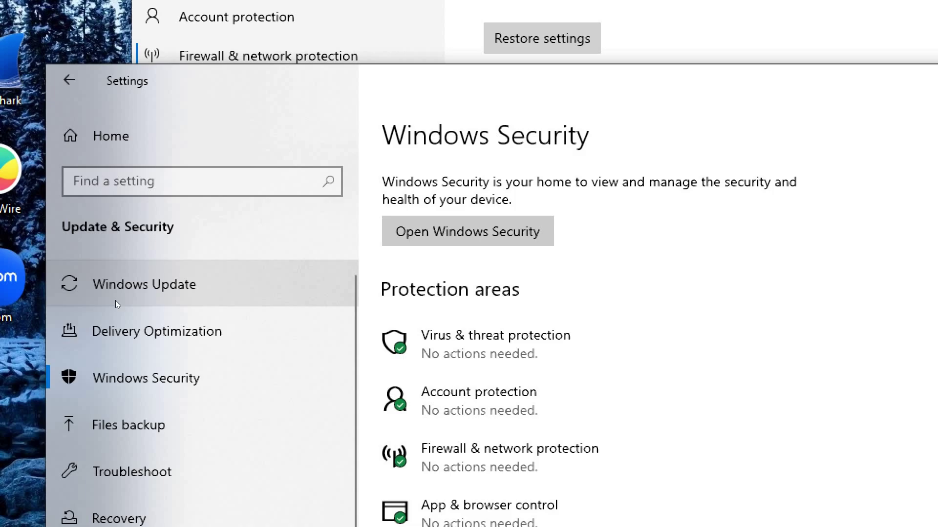
Show the Windows Update page, which reports 'You're up to date'.
{"action": "left_click", "coordinate": [115, 301]}
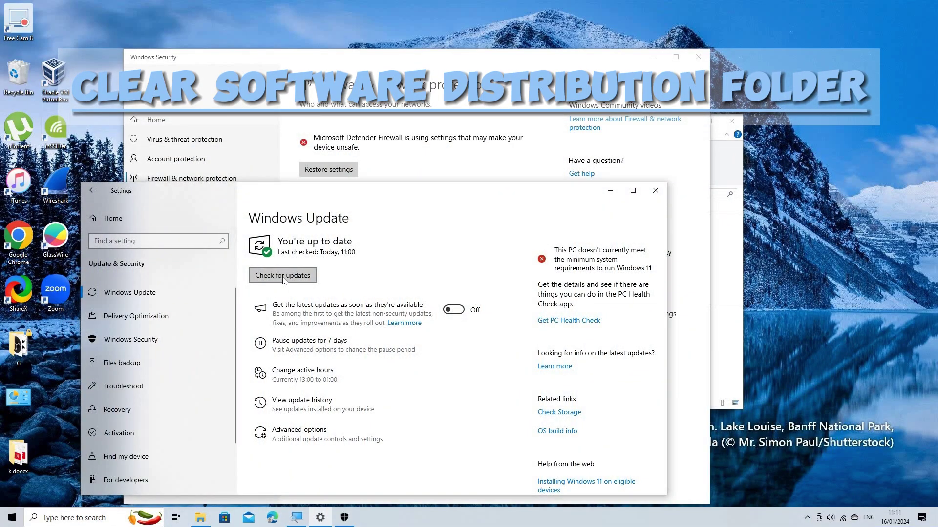
Run 'net stop wuauserv' in an administrator Command Prompt opened from Win+X.
{"action": "key", "text": "super+x"}
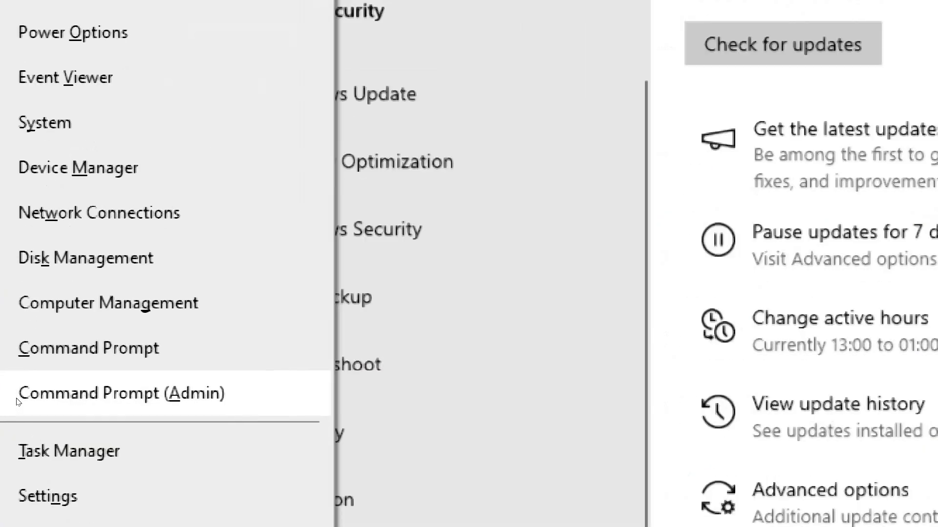
{"action": "left_click", "coordinate": [18, 402]}
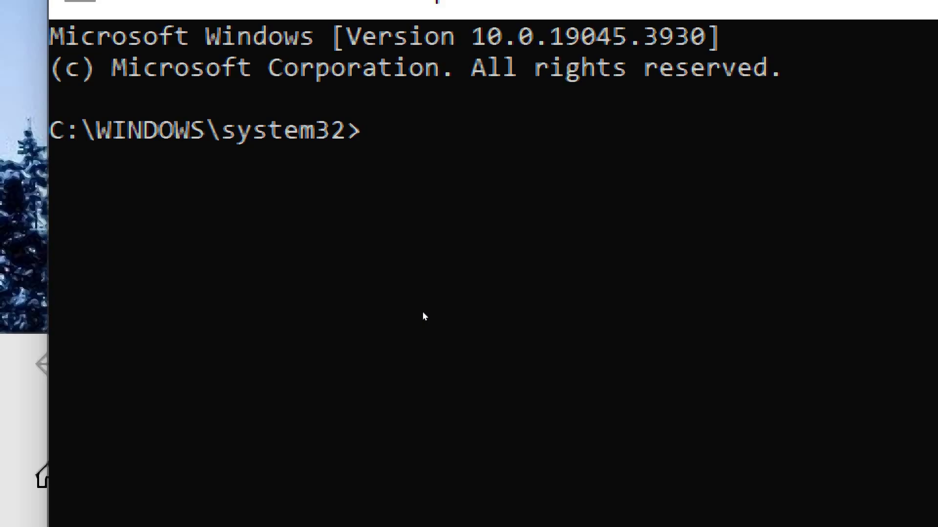
{"action": "type", "text": "net stop"}
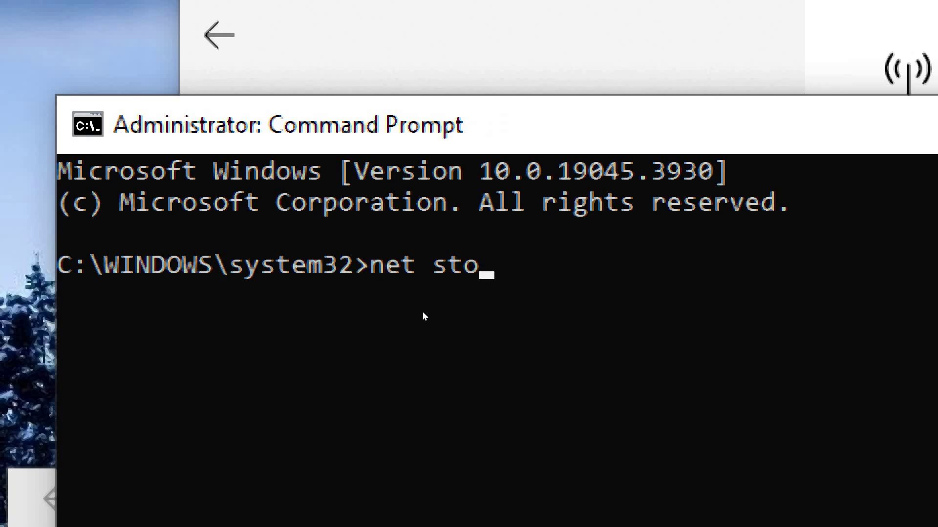
{"action": "type", "text": " w"}
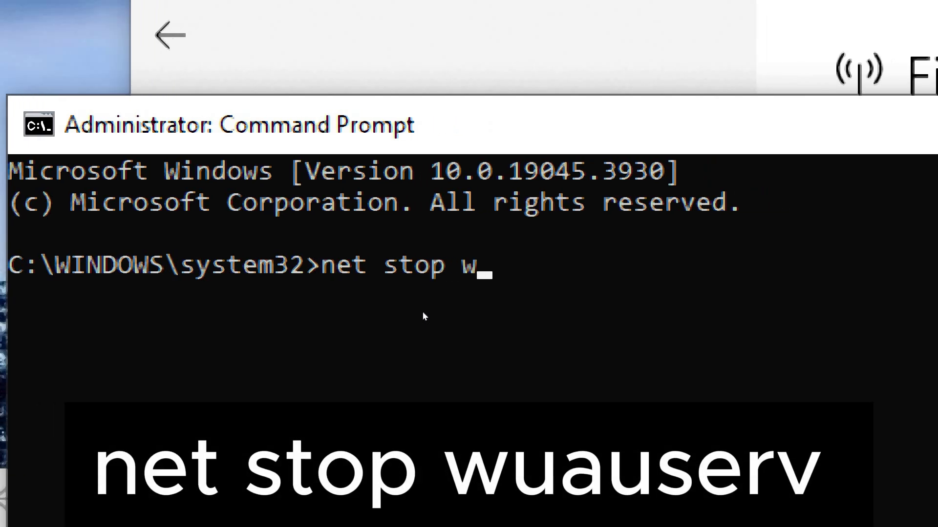
{"action": "type", "text": "u"}
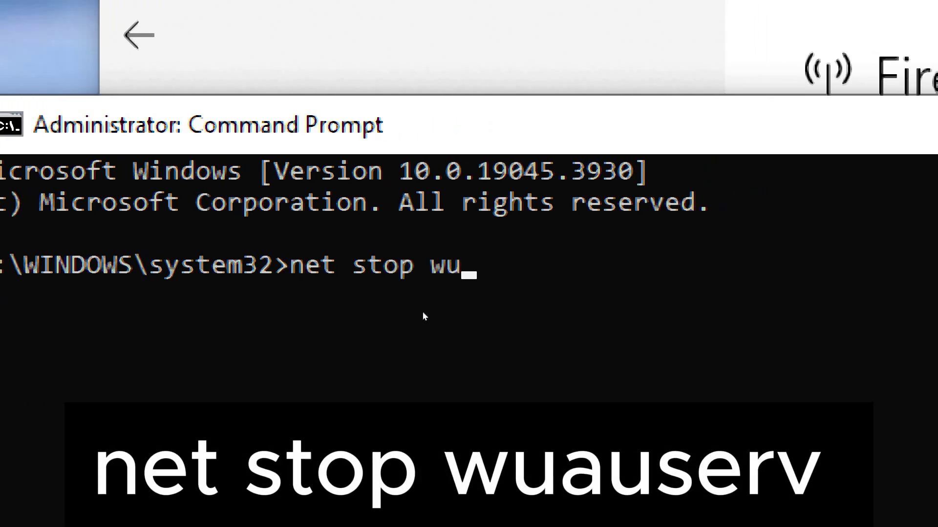
{"action": "type", "text": "auserv"}
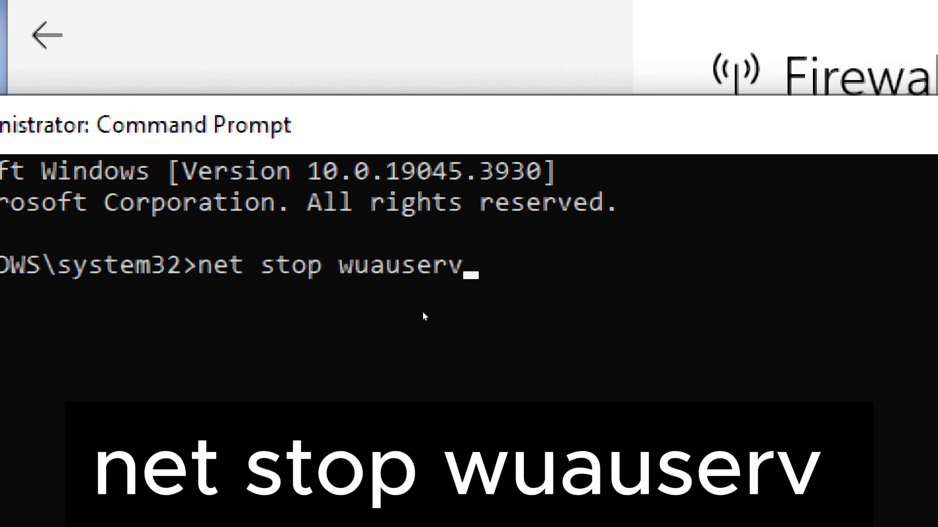
{"action": "key", "text": "Return"}
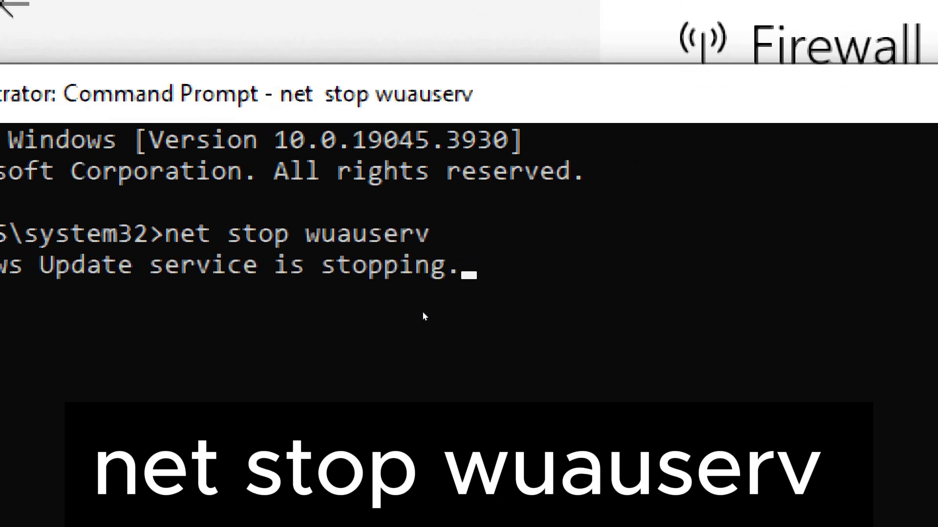
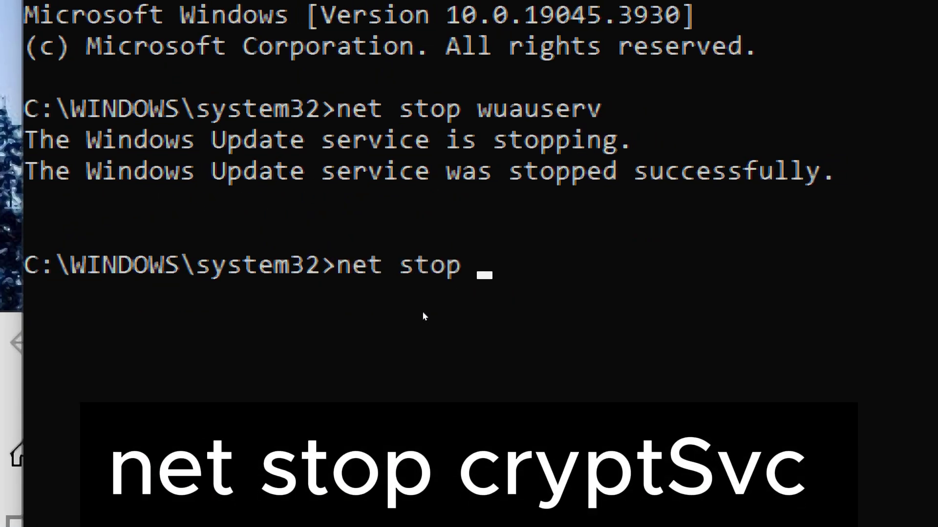
Stop the cryptSvc, bits and msiserver services with net stop commands.
{"action": "type", "text": "cryp"}
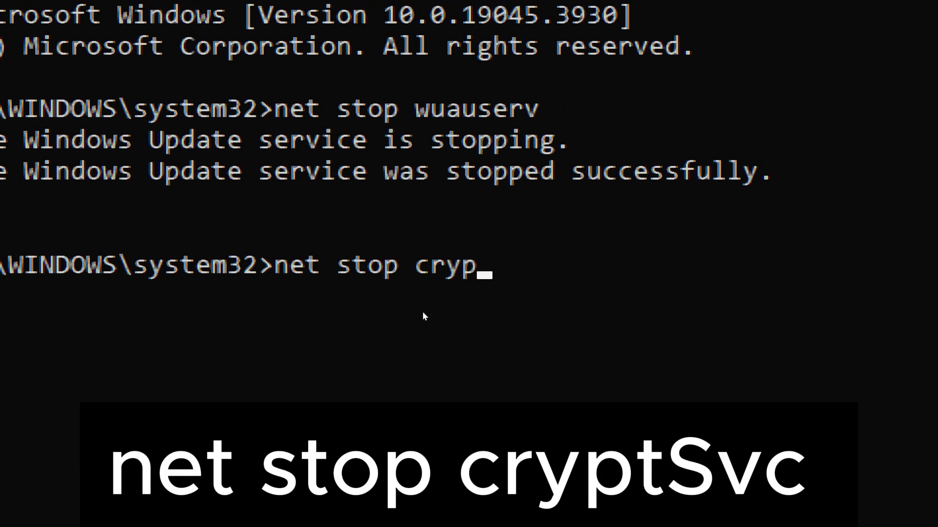
{"action": "type", "text": "t"}
{"action": "type", "text": "Svc"}
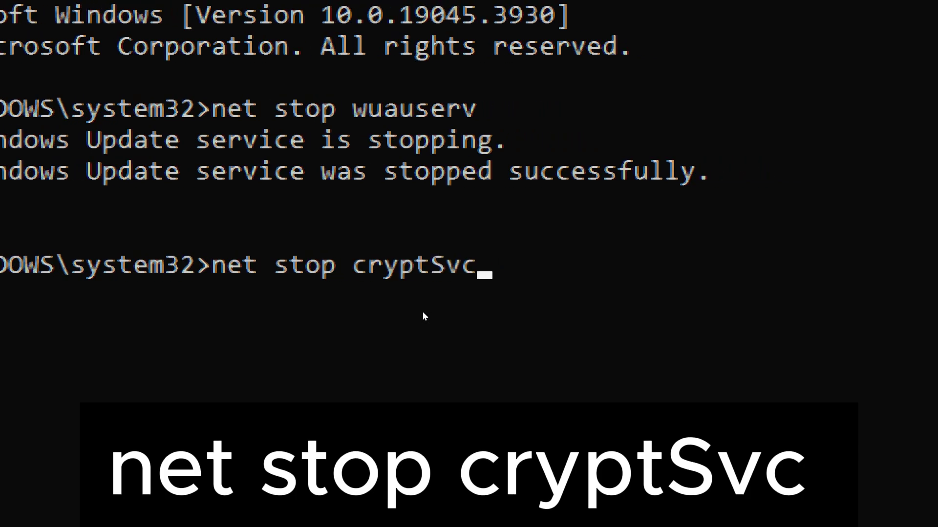
{"action": "key", "text": "Return"}
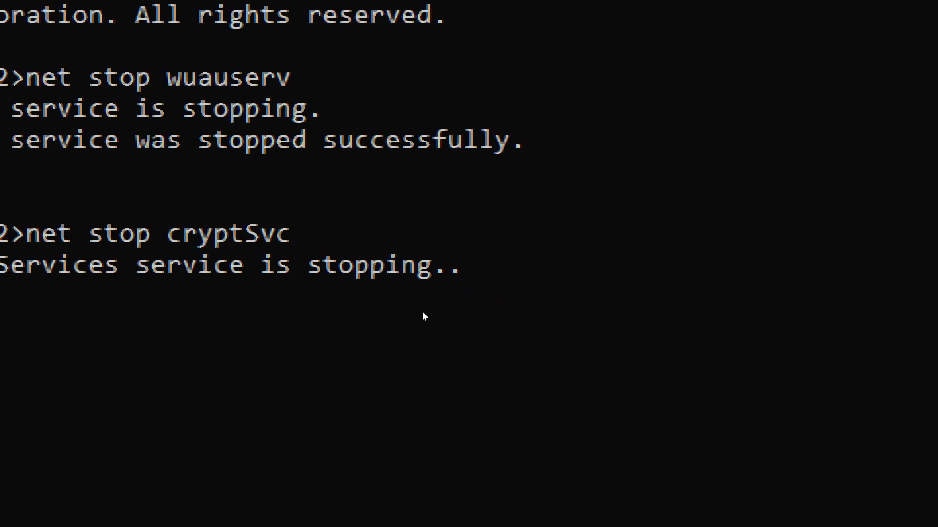
{"action": "type", "text": "ne"}
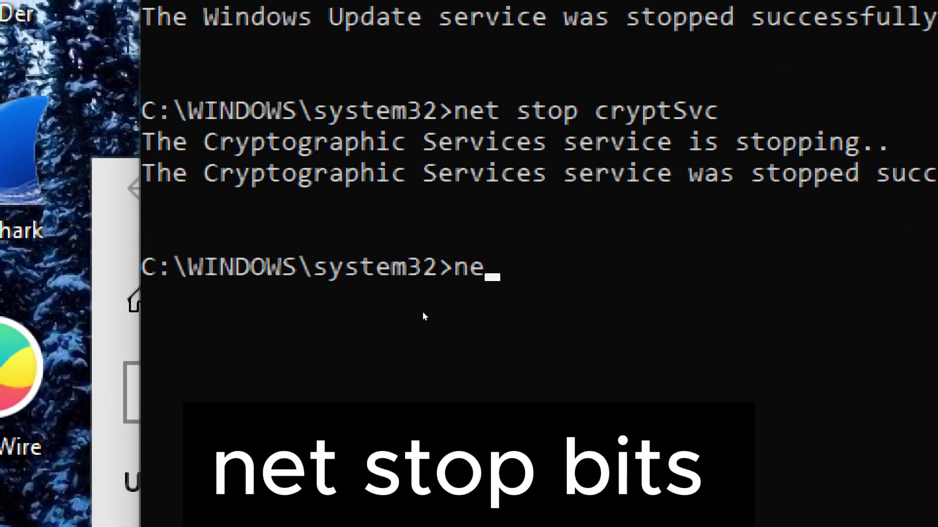
{"action": "type", "text": "t stop"}
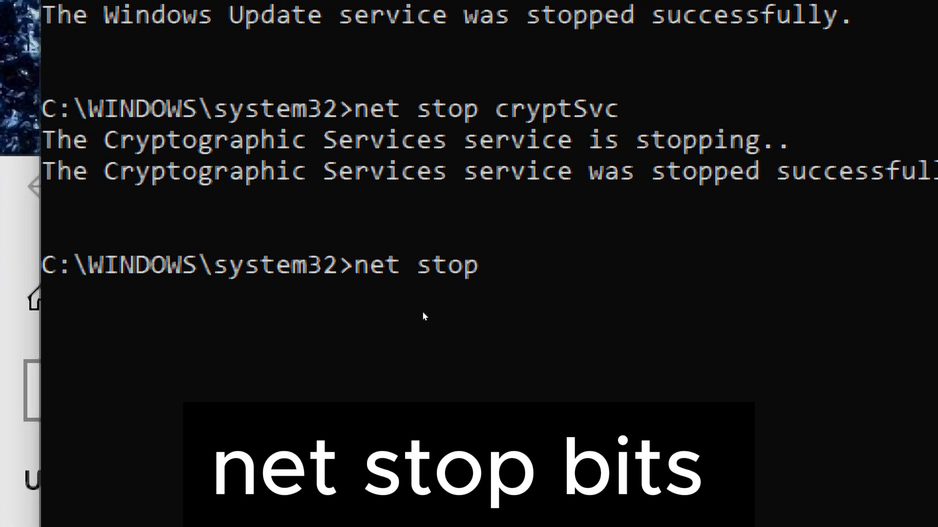
{"action": "type", "text": " bits"}
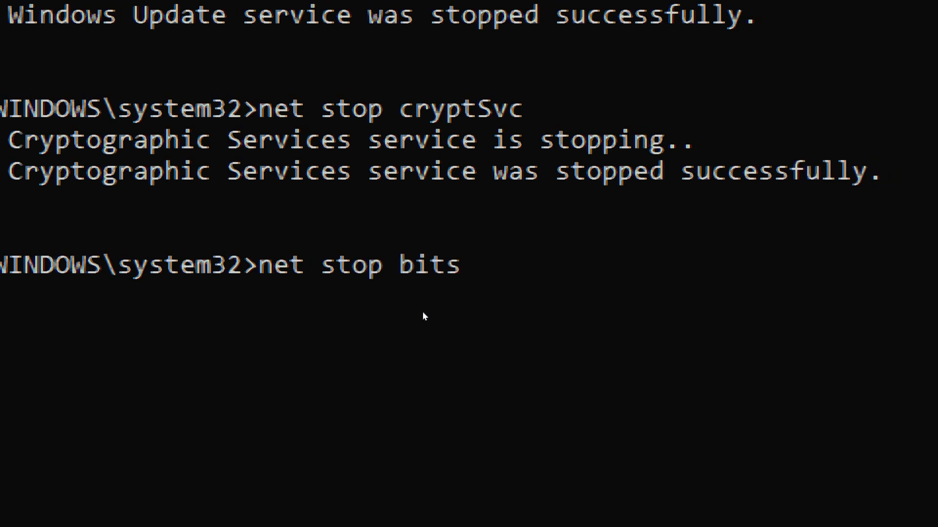
{"action": "key", "text": "Return"}
{"action": "type", "text": "net"}
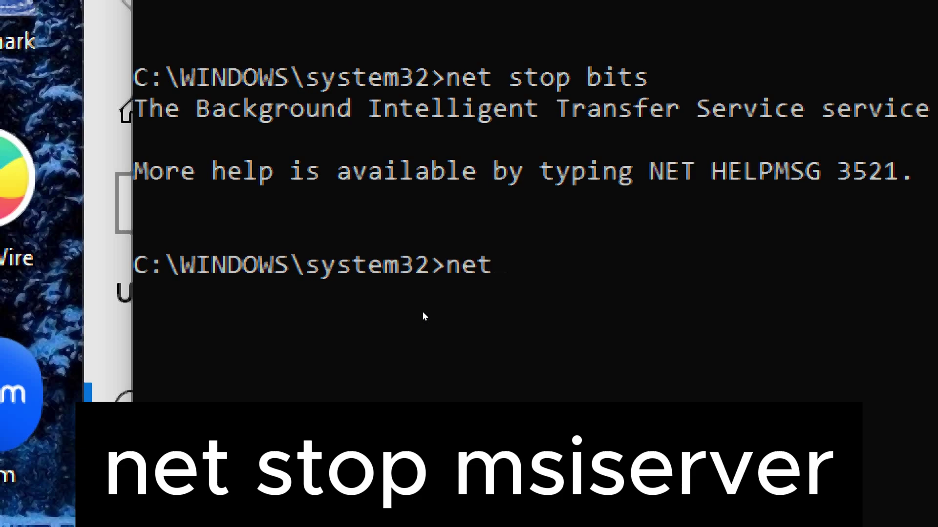
{"action": "type", "text": " stop "}
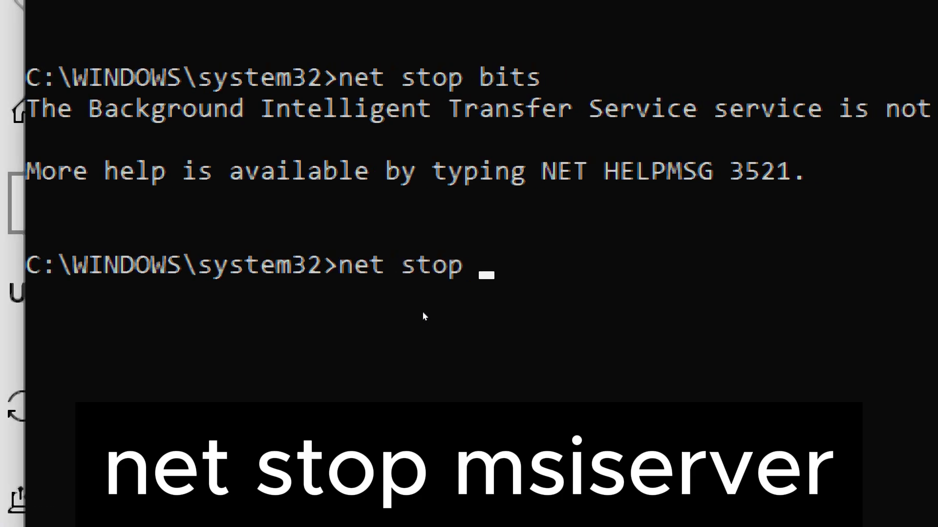
{"action": "type", "text": "msis"}
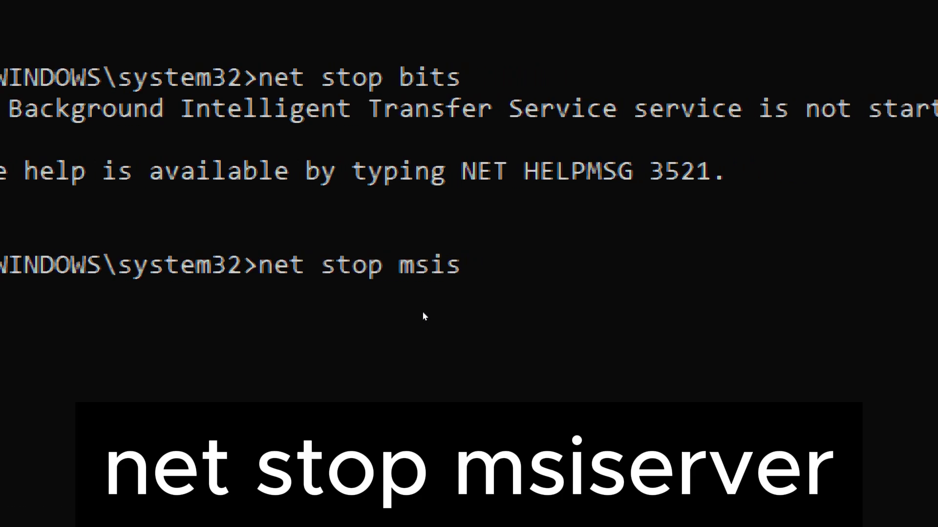
{"action": "type", "text": "erver"}
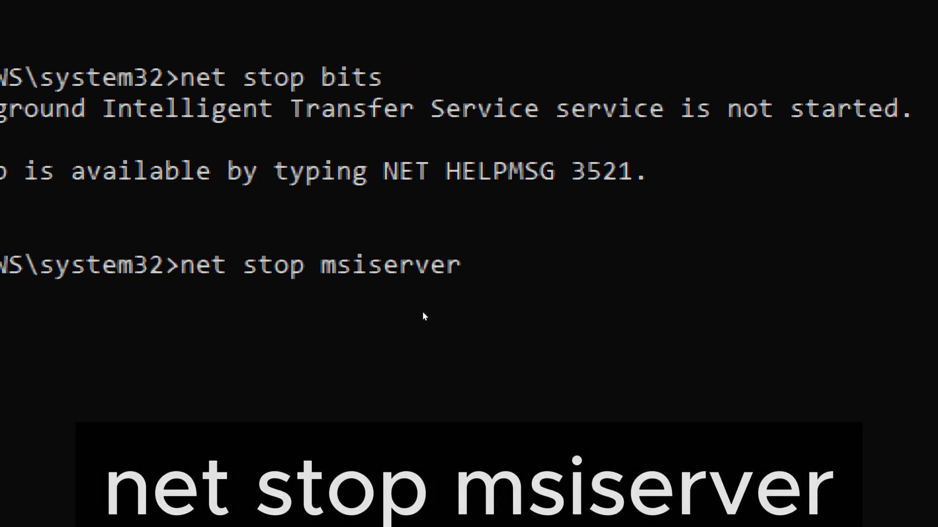
{"action": "key", "text": "Return"}
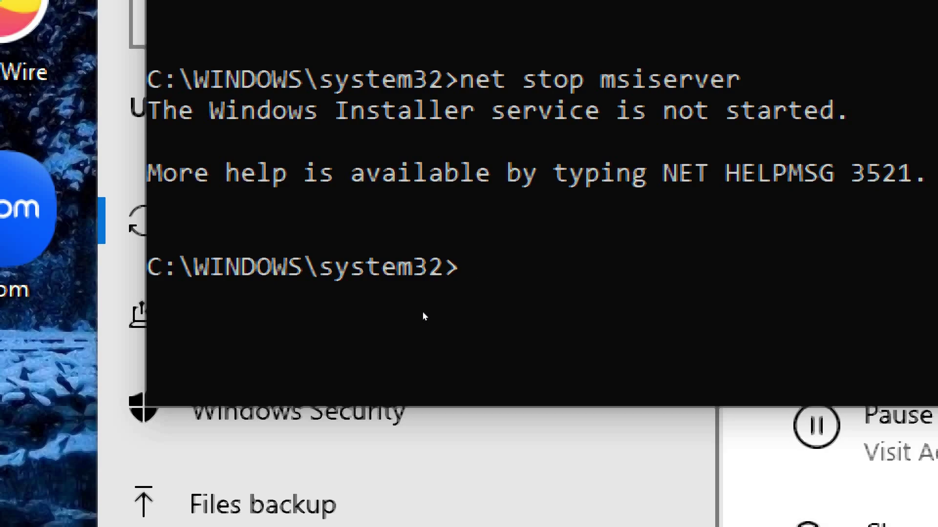
Run ren C:\Windows\SoftwareDistribution SoftwareDistribution.old, which returns a duplicate-name or not-found error.
{"action": "type", "text": "ren C"}
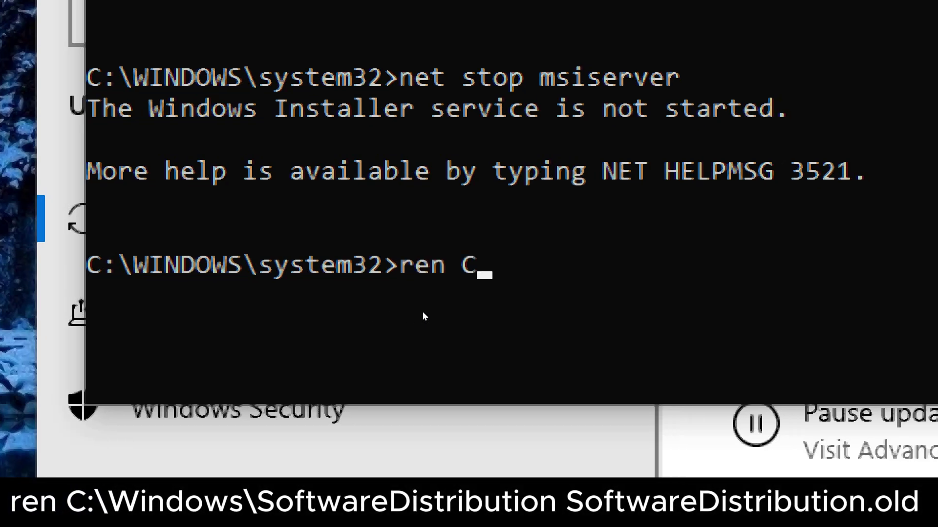
{"action": "type", "text": ":\\Windows"}
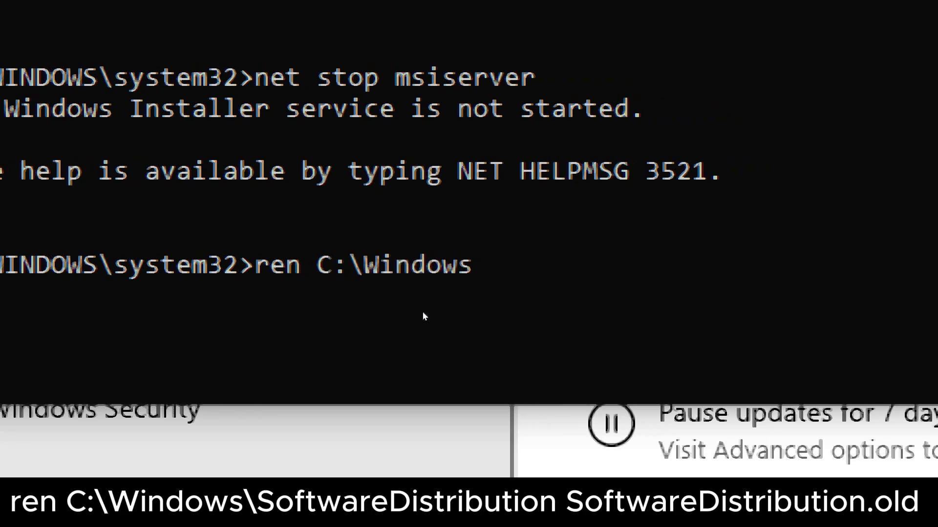
{"action": "type", "text": "\\S"}
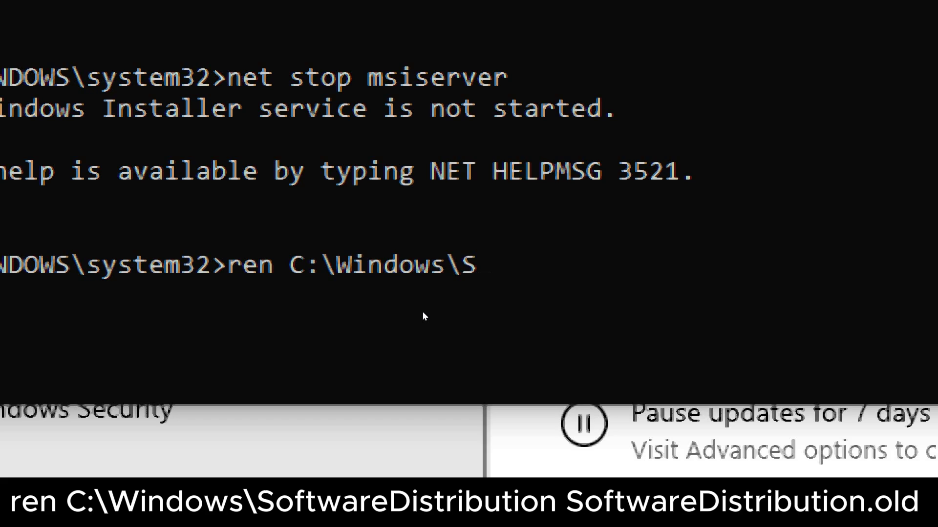
{"action": "type", "text": "oftware"}
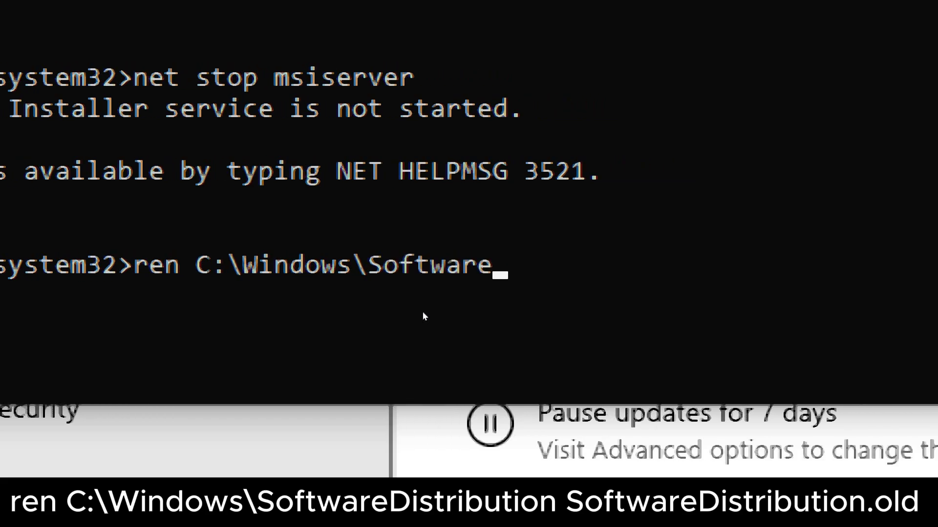
{"action": "type", "text": "Distri"}
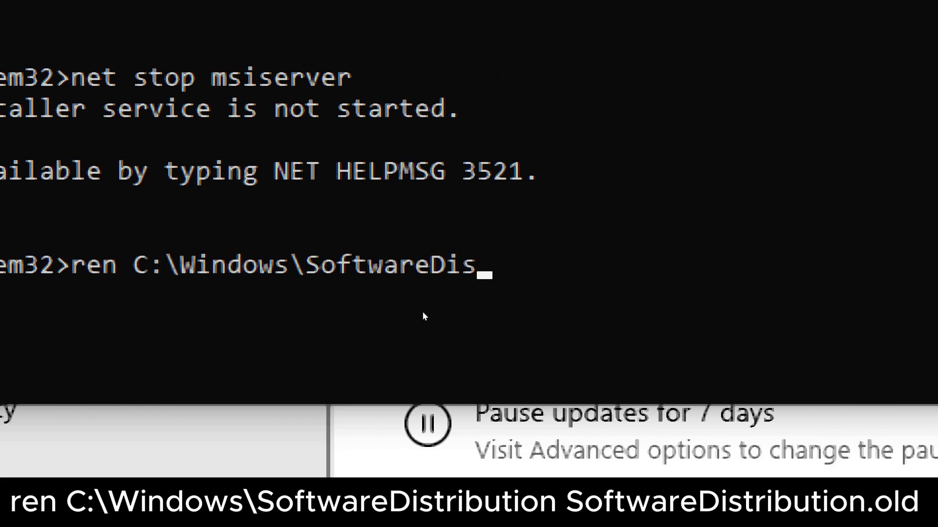
{"action": "type", "text": "bution"}
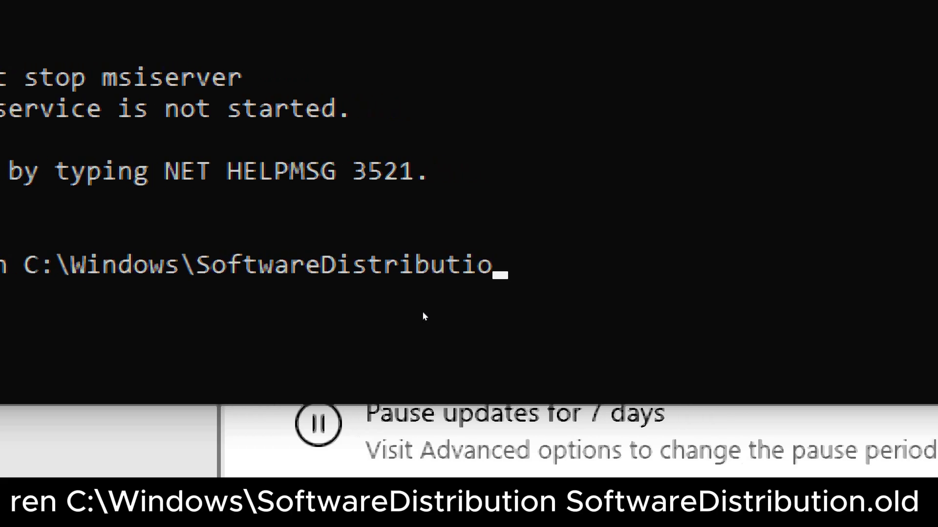
{"action": "type", "text": " Softwar"}
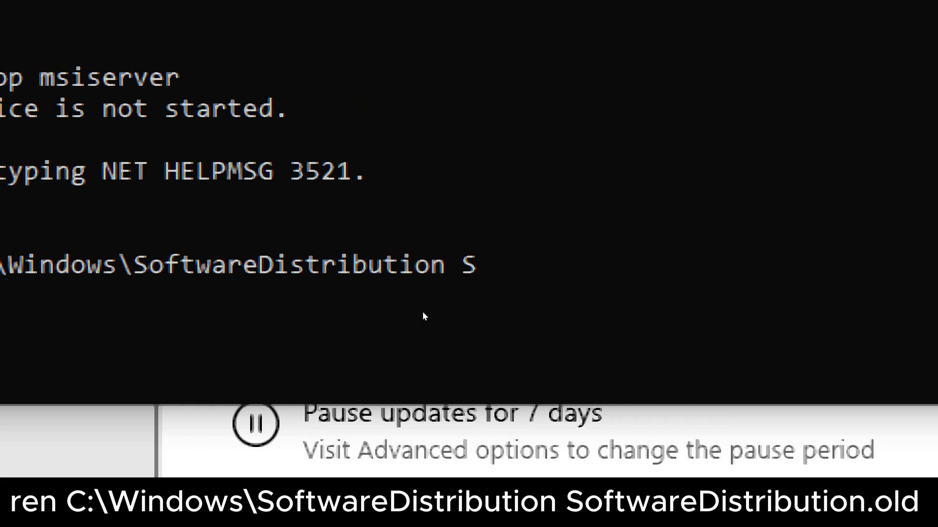
{"action": "type", "text": "eDi"}
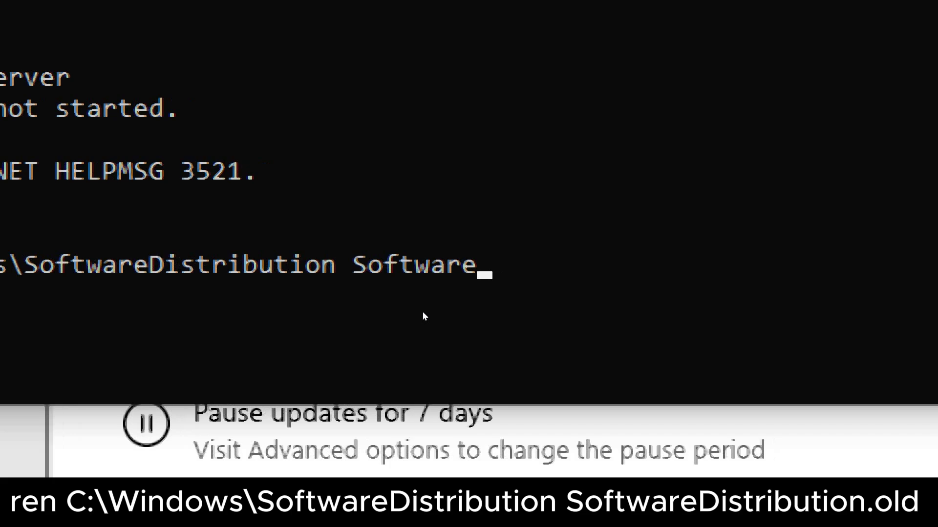
{"action": "type", "text": "str"}
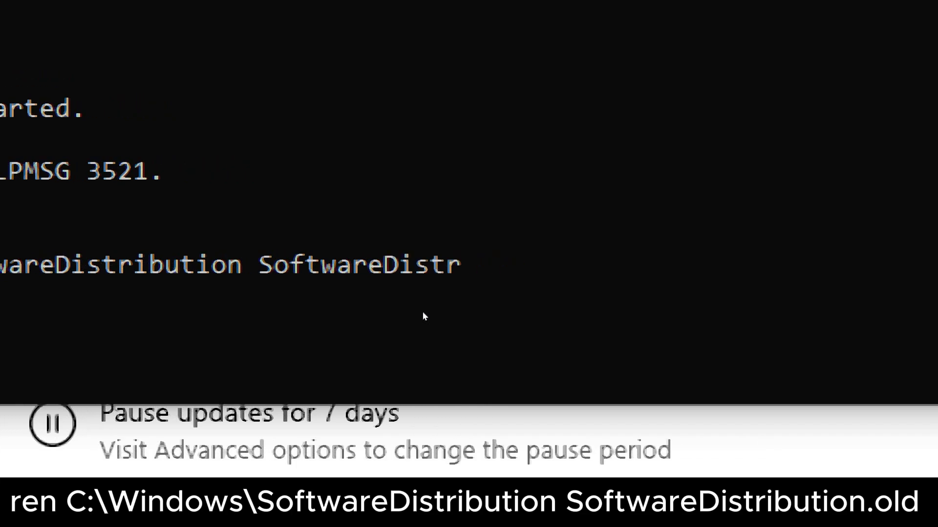
{"action": "type", "text": "ibut"}
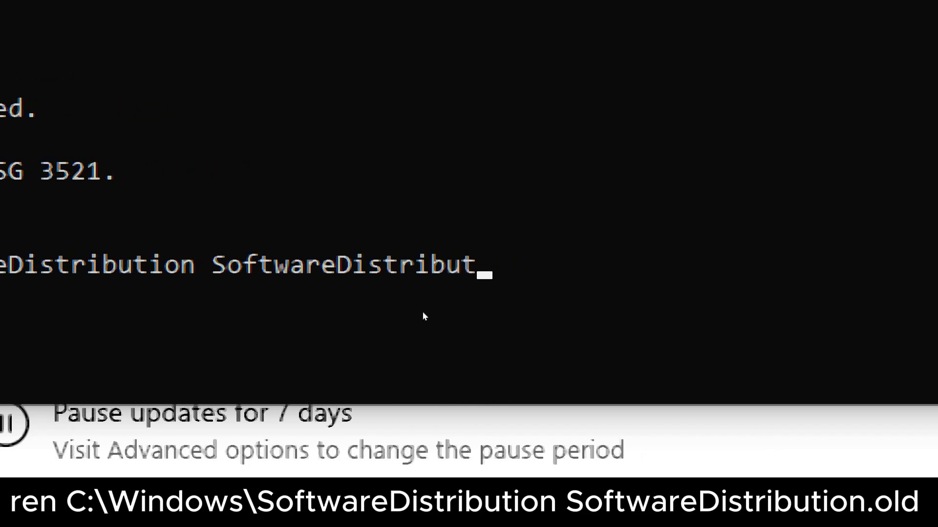
{"action": "type", "text": "ion.ol"}
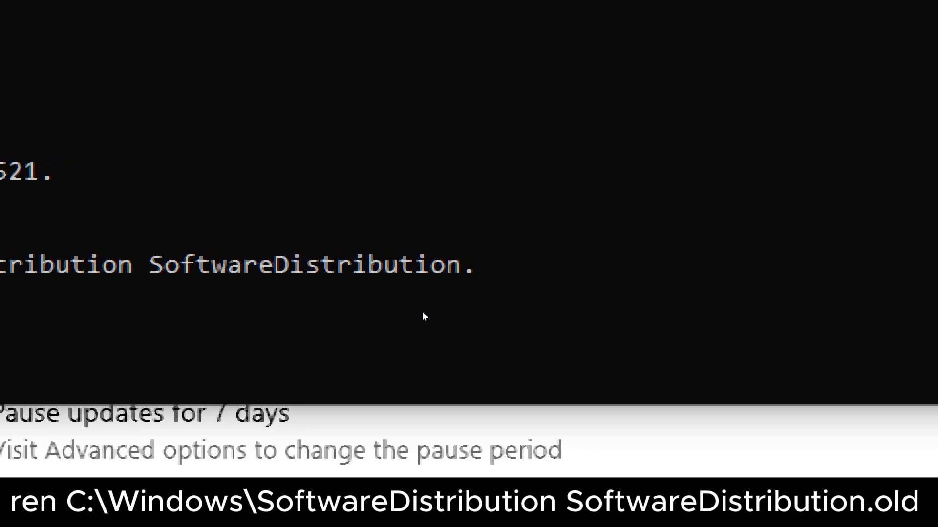
{"action": "type", "text": "d"}
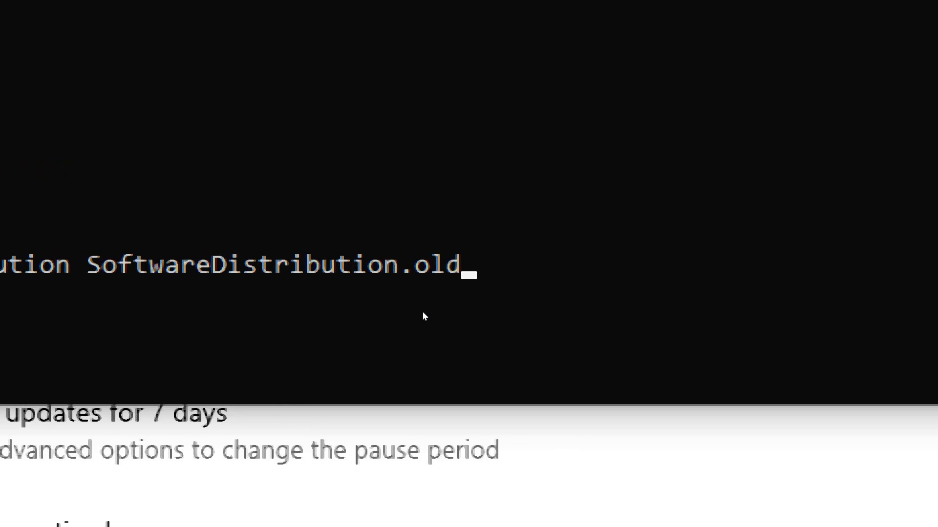
{"action": "key", "text": "Return"}
Run the rename of catroot2 to Catroot2.old, which fails with a duplicate-name or not-found error.
{"action": "type", "text": "ren"}
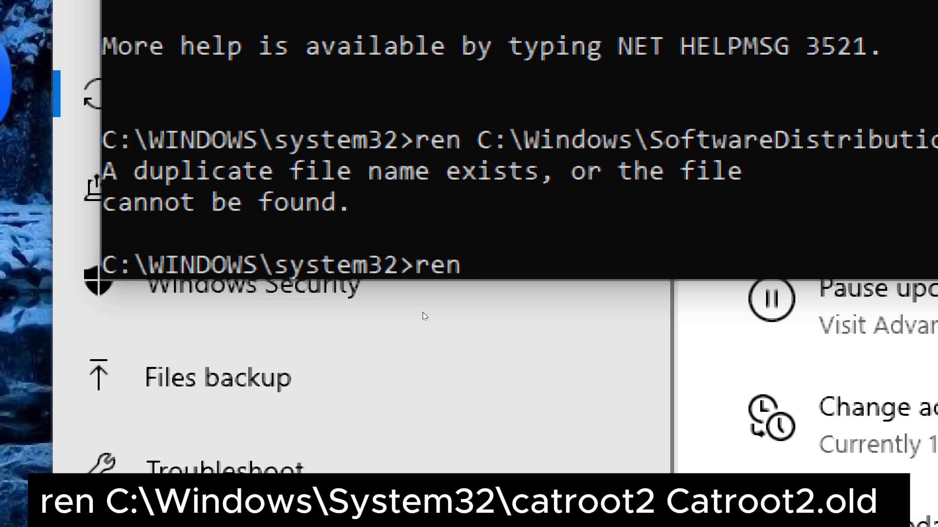
{"action": "type", "text": " C:"}
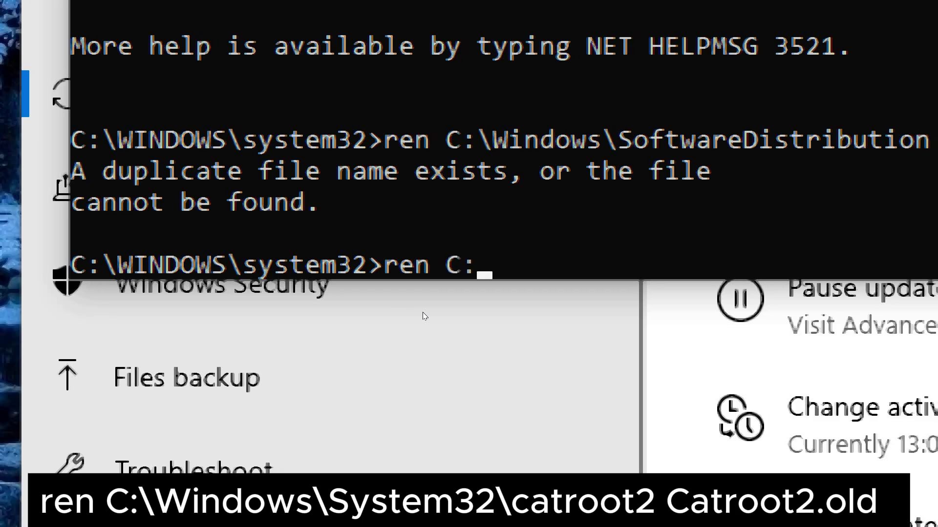
{"action": "type", "text": "\\Wind"}
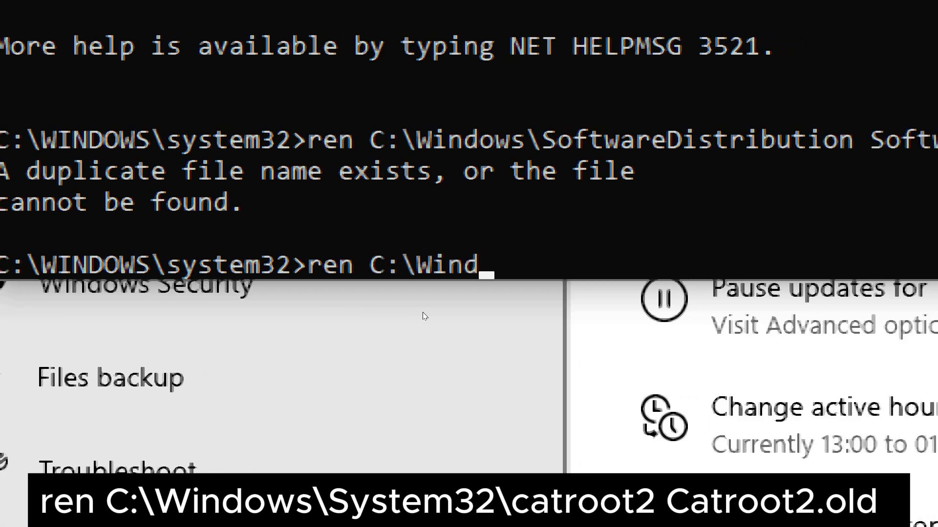
{"action": "type", "text": "ows\\"}
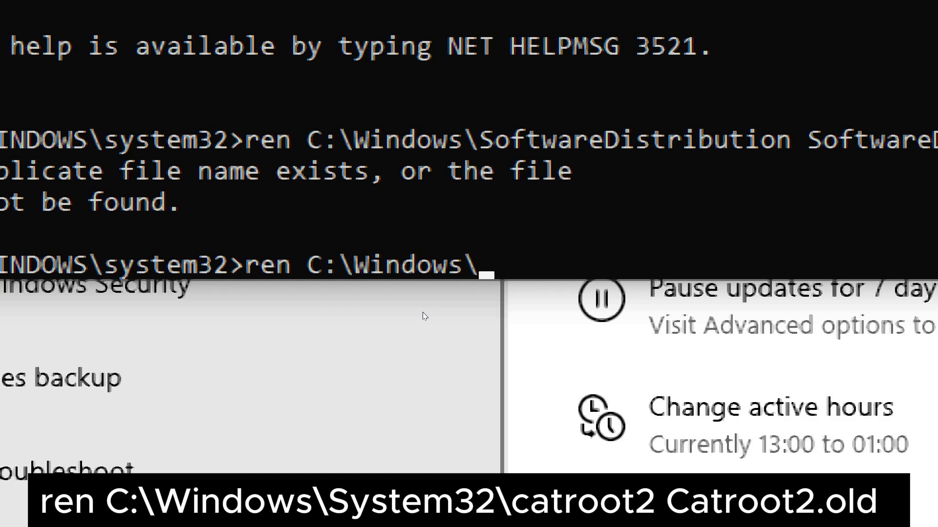
{"action": "type", "text": "S"}
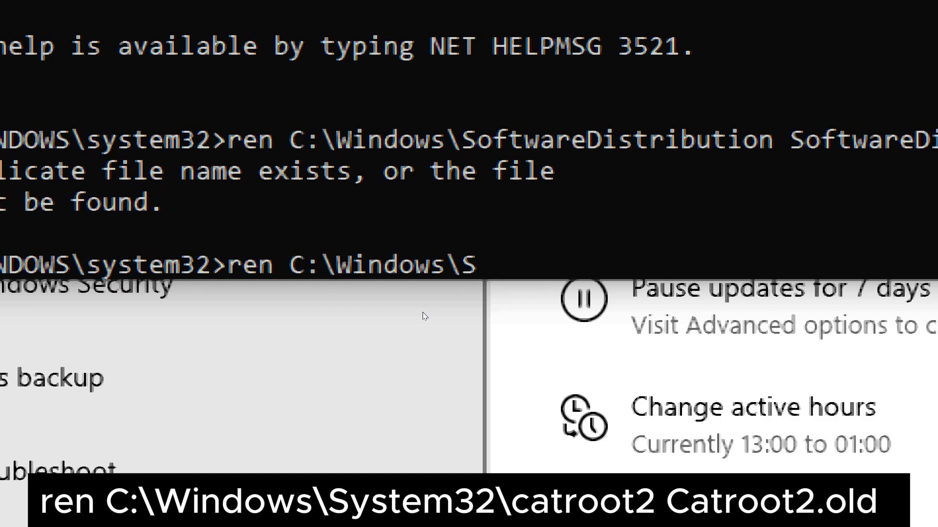
{"action": "type", "text": "ystem32"}
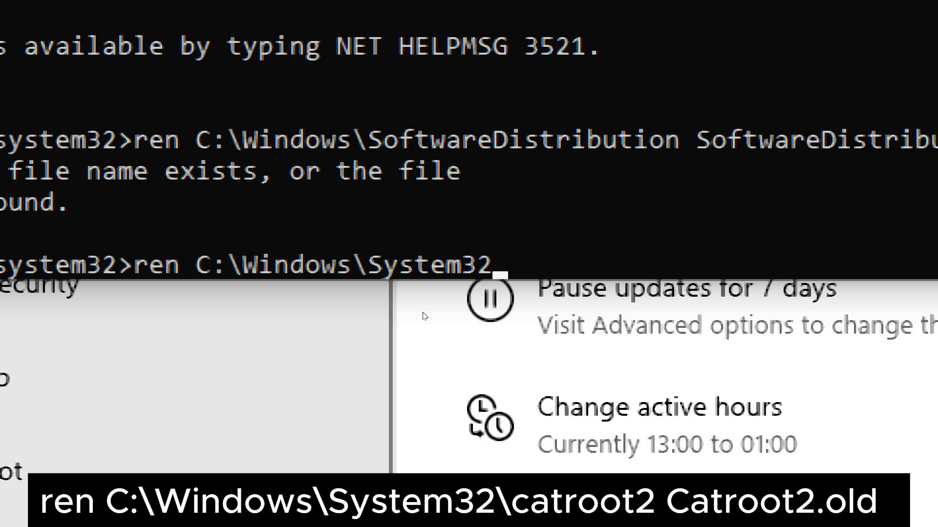
{"action": "type", "text": "\\cat"}
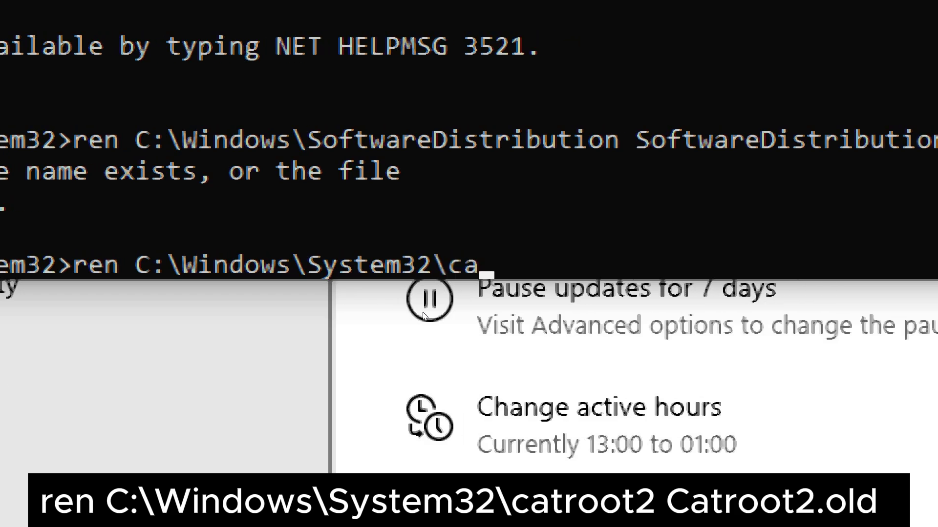
{"action": "type", "text": "root"}
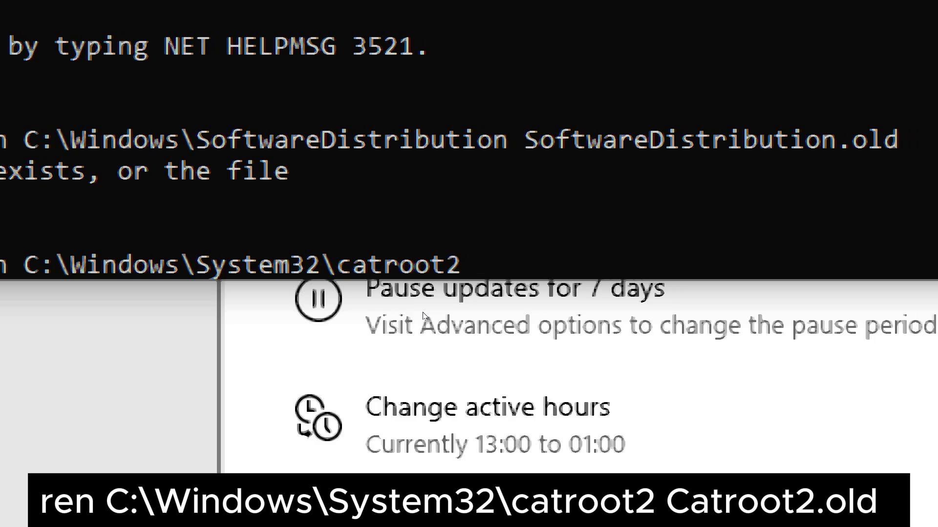
{"action": "type", "text": "2 Catr"}
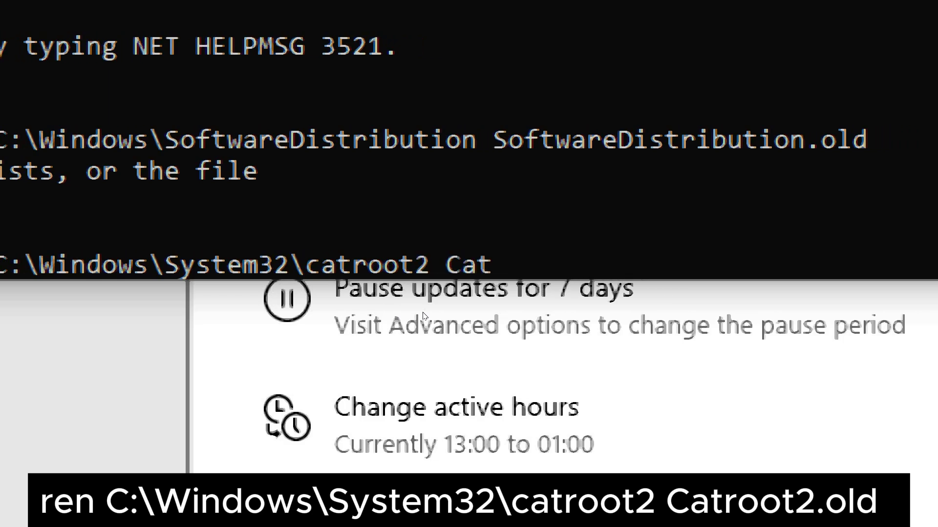
{"action": "type", "text": "oot2.old"}
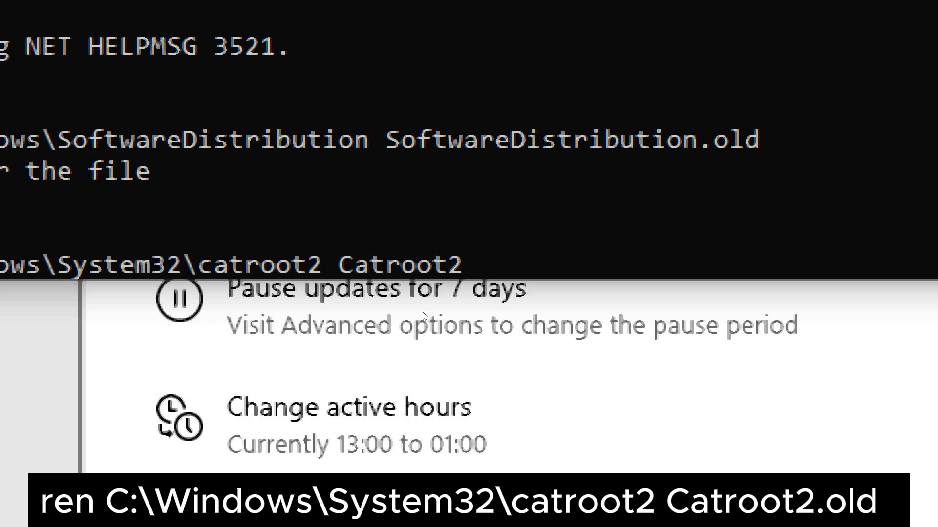
{"action": "key", "text": "Return"}
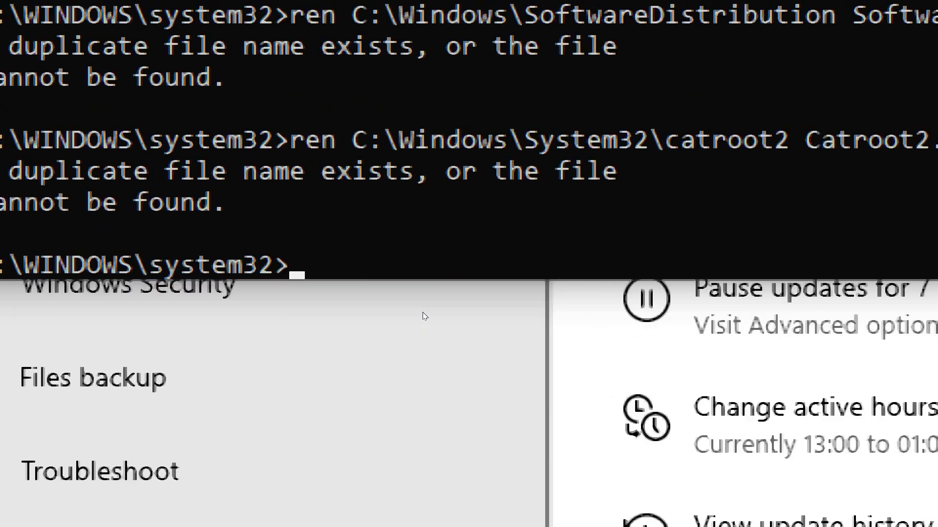
Restart wuauserv, cryptSvc and bits with net start, and enter net start msiserver.
{"action": "type", "text": "net st"}
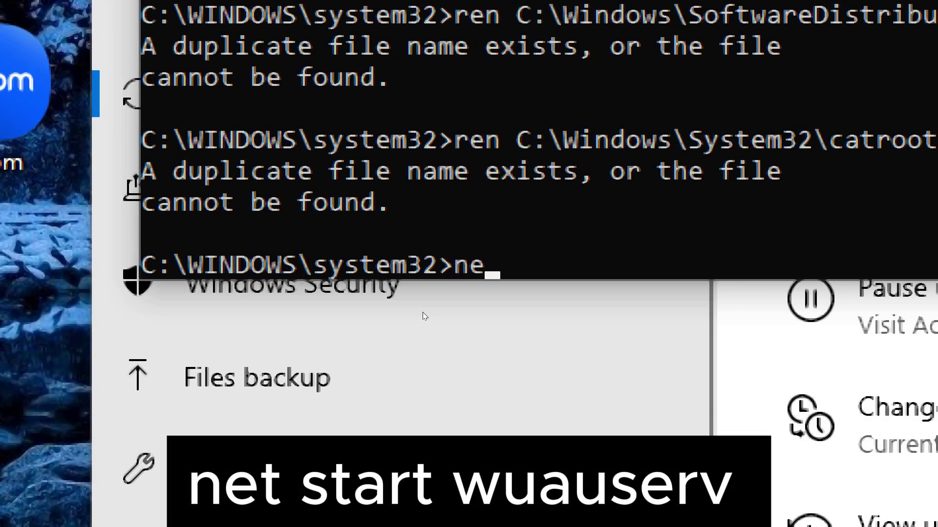
{"action": "type", "text": "art"}
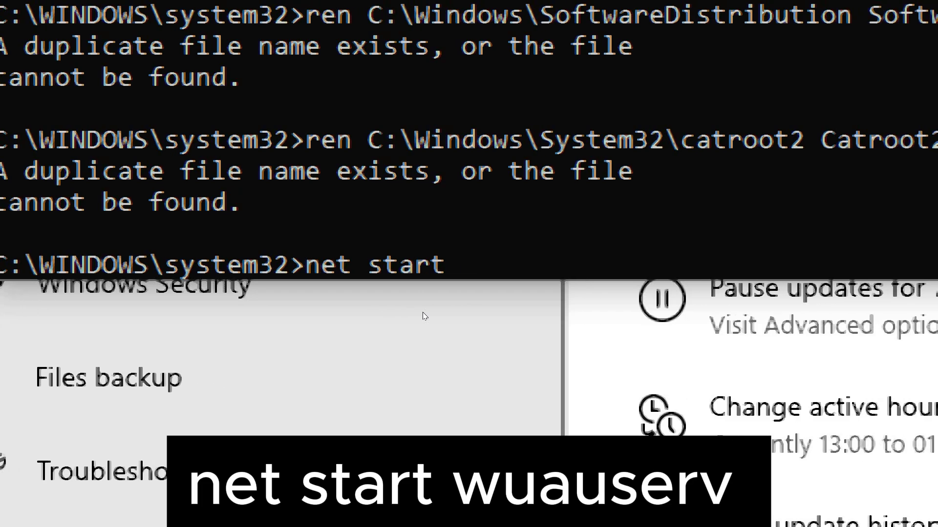
{"action": "type", "text": " wuau"}
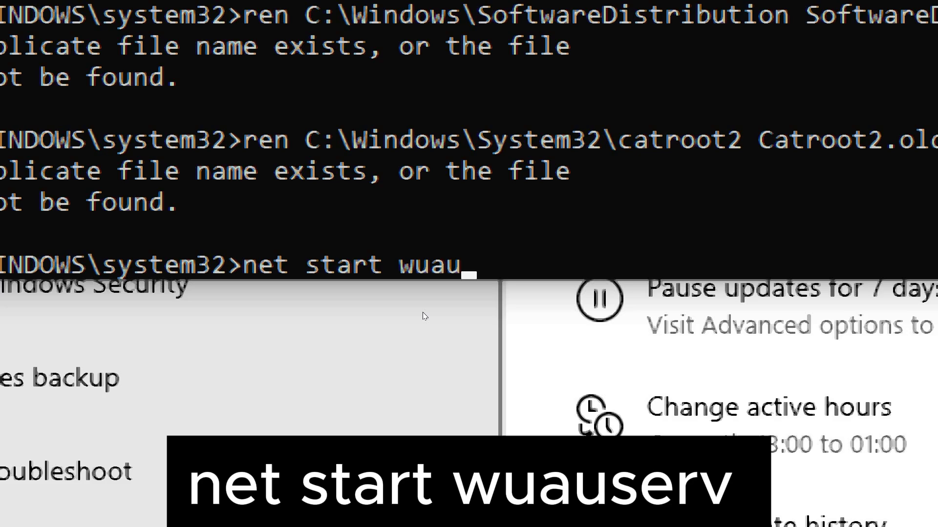
{"action": "type", "text": "serv"}
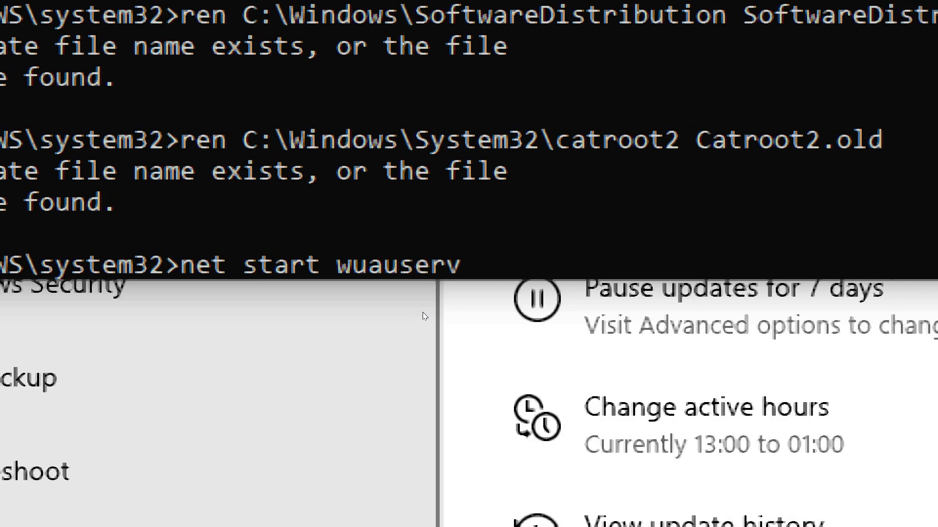
{"action": "key", "text": "Return"}
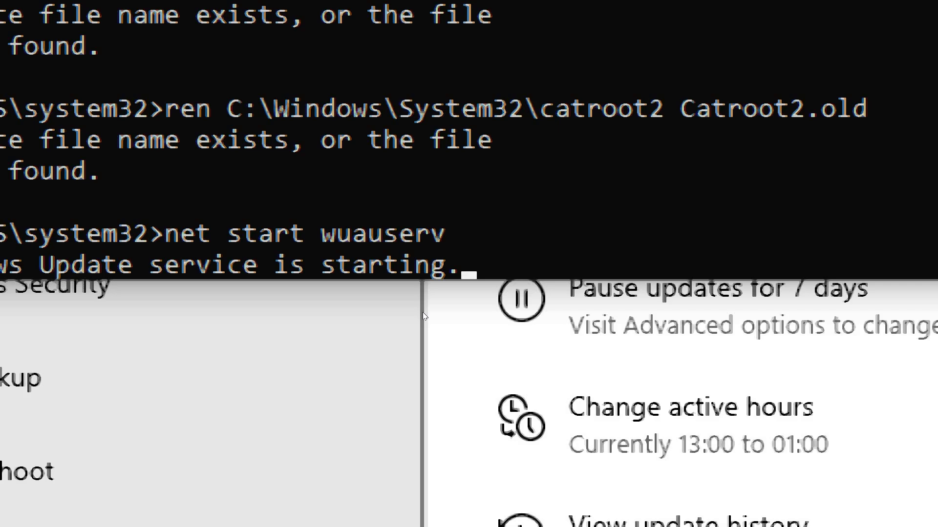
{"action": "type", "text": "net st"}
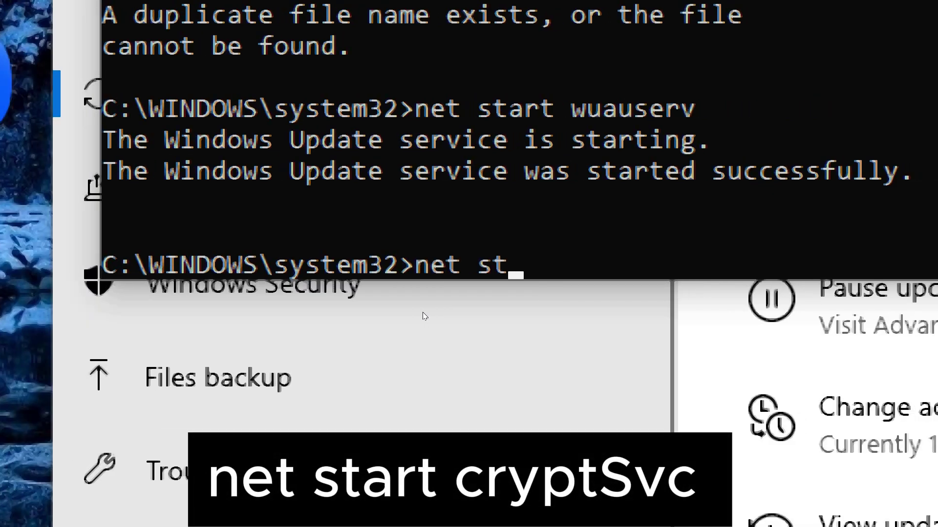
{"action": "type", "text": "art"}
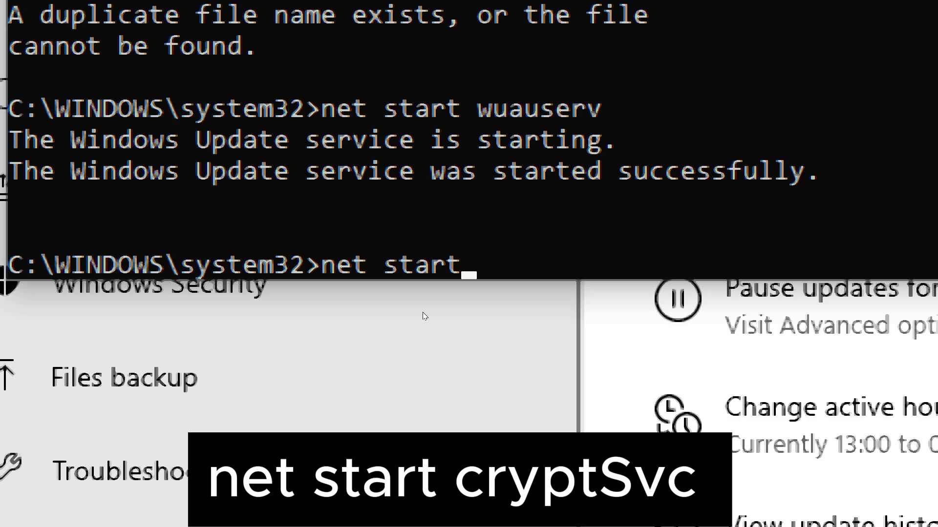
{"action": "type", "text": " cryp"}
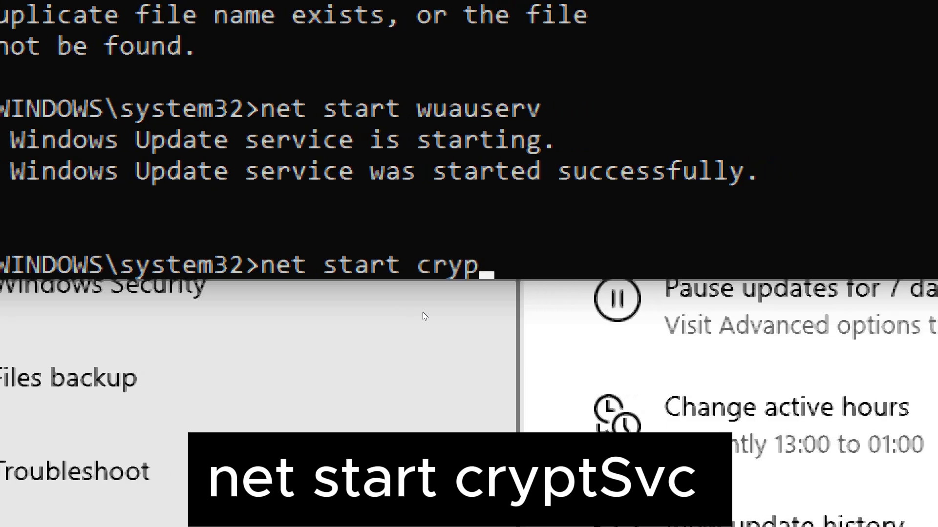
{"action": "type", "text": "tSv"}
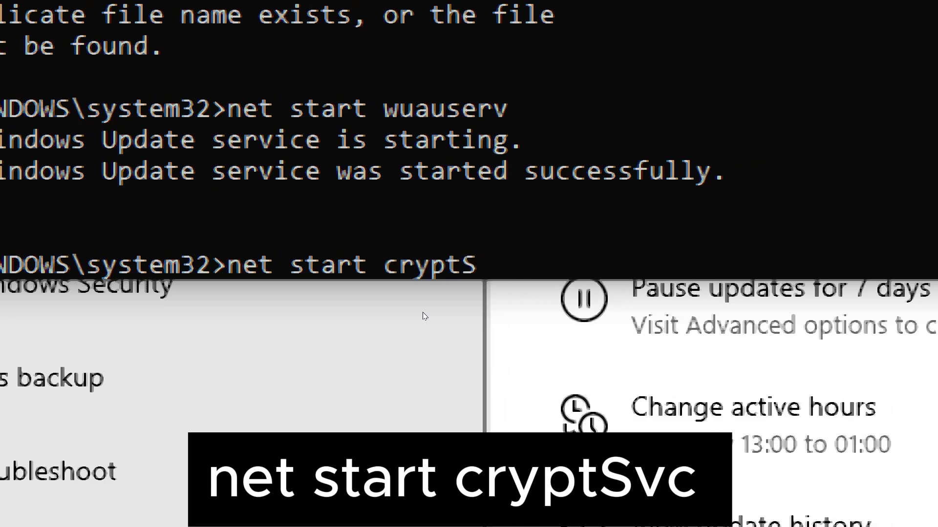
{"action": "type", "text": "c"}
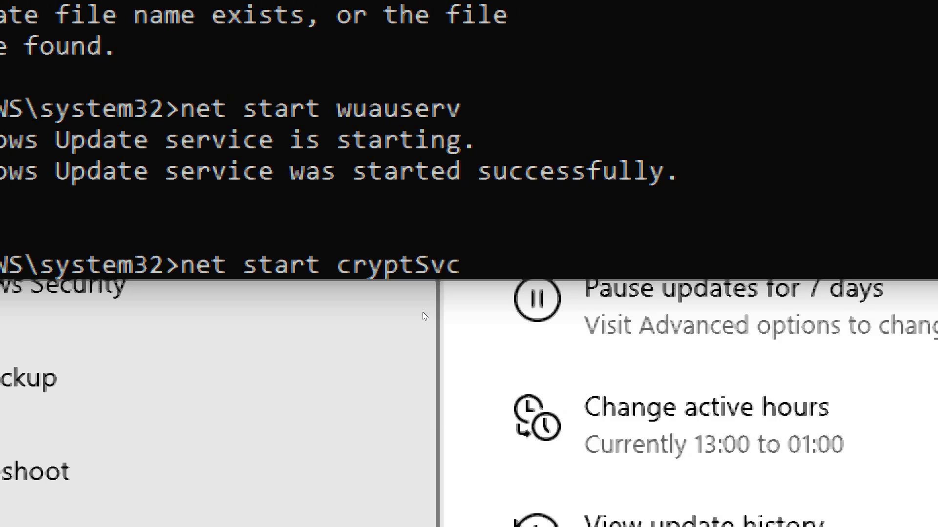
{"action": "key", "text": "Return"}
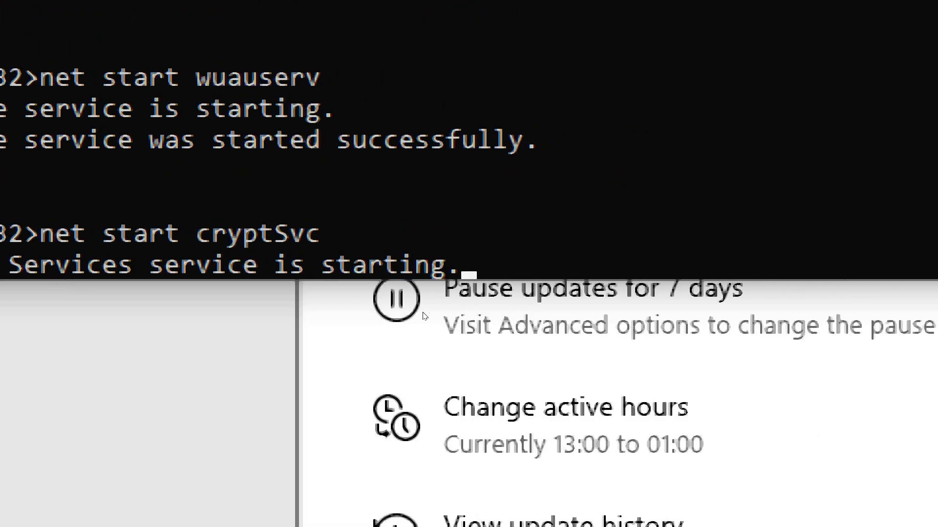
{"action": "type", "text": "net "}
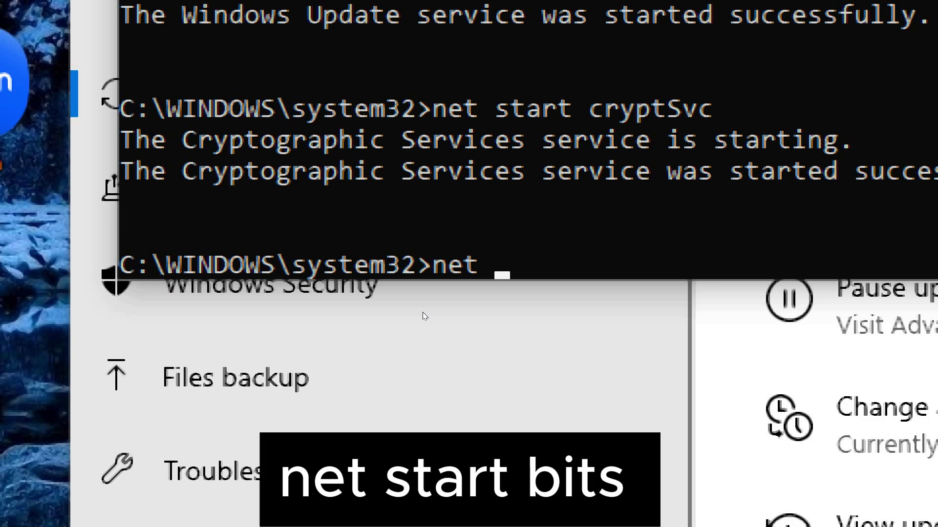
{"action": "type", "text": "start bit"}
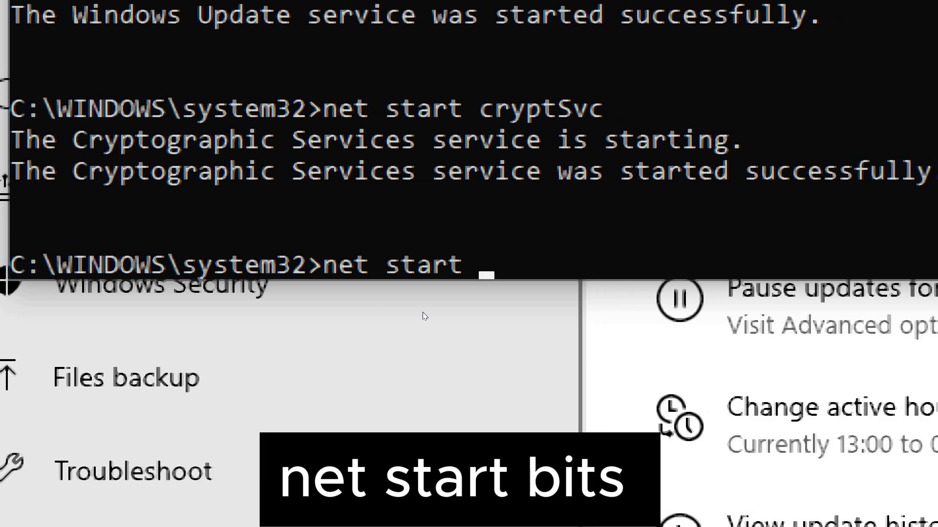
{"action": "type", "text": "s"}
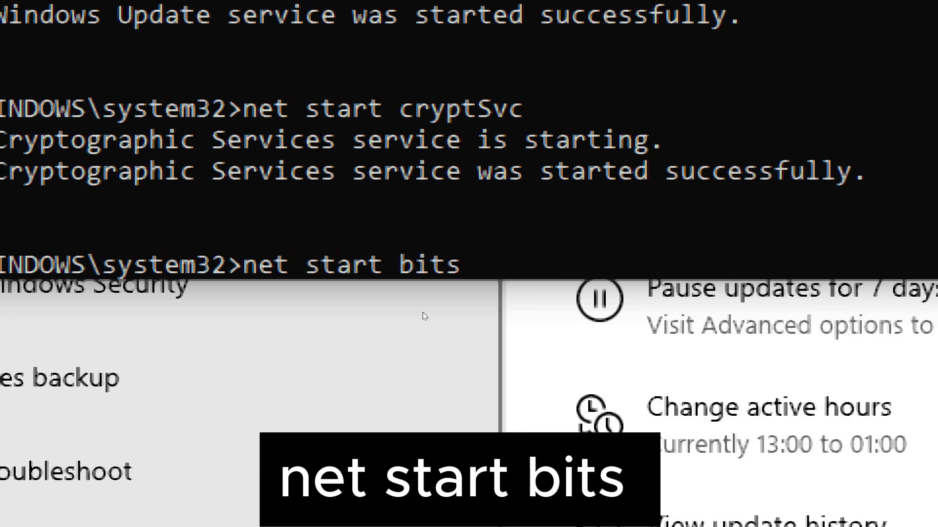
{"action": "key", "text": "Return"}
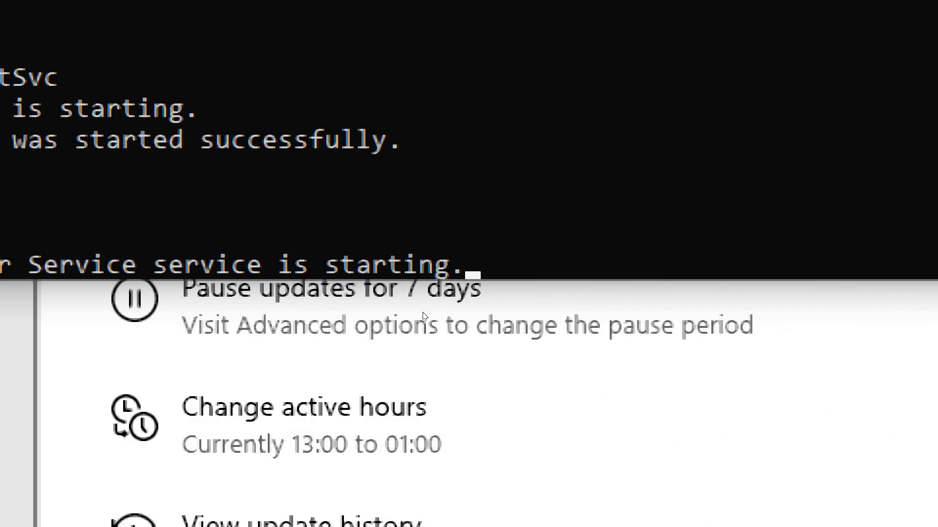
{"action": "type", "text": "net s"}
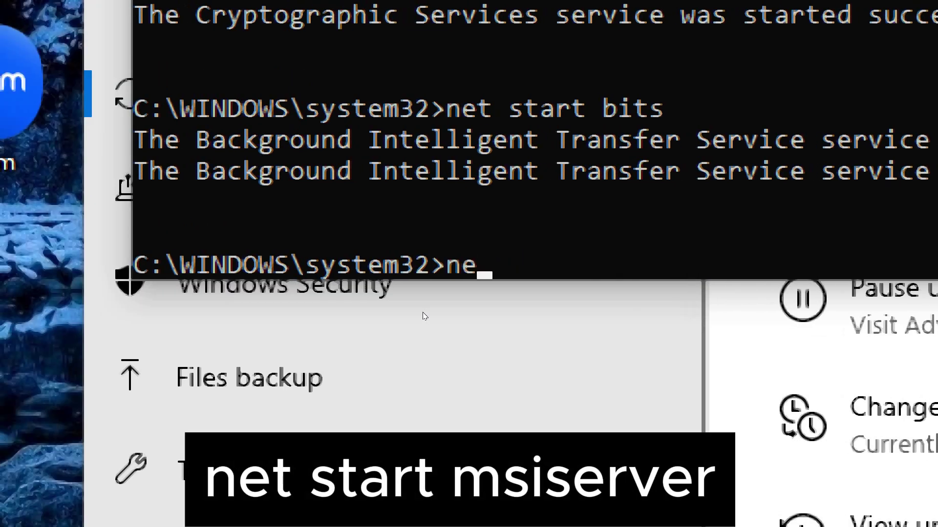
{"action": "type", "text": "tart"}
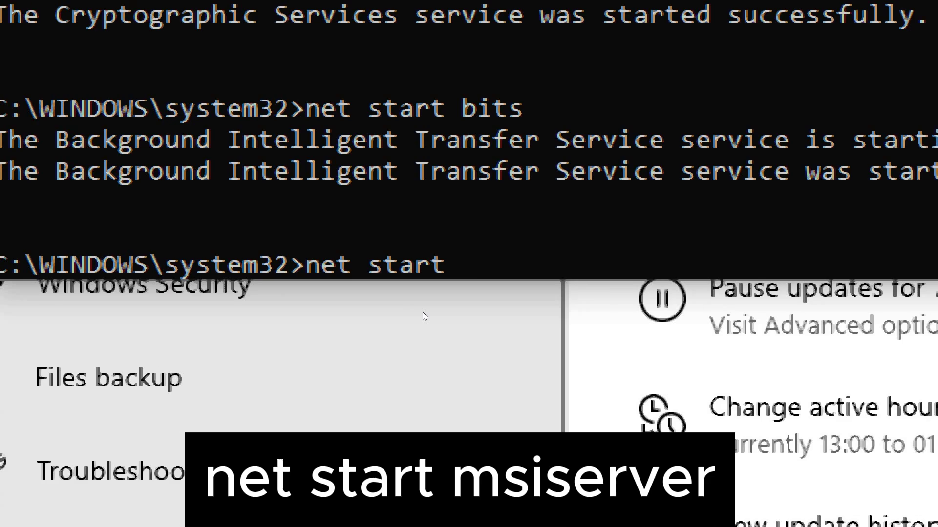
{"action": "type", "text": " msis"}
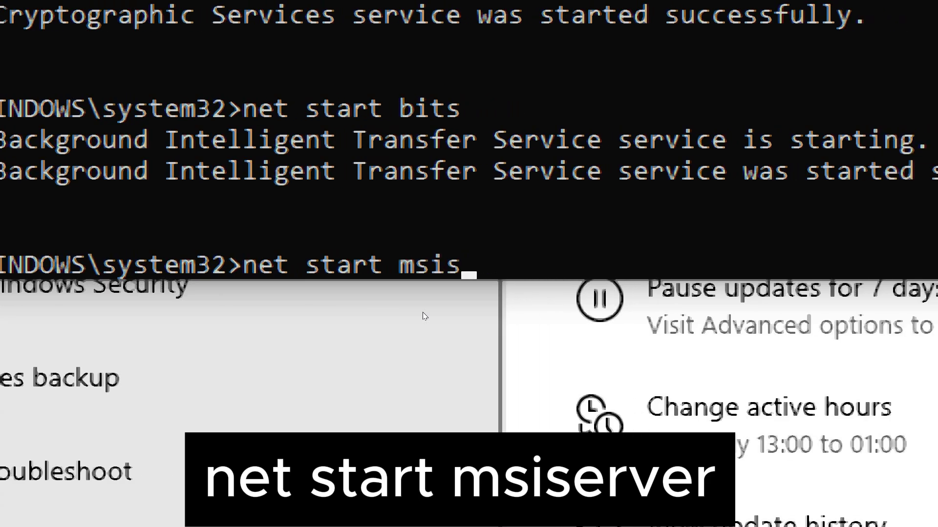
{"action": "type", "text": "erver"}
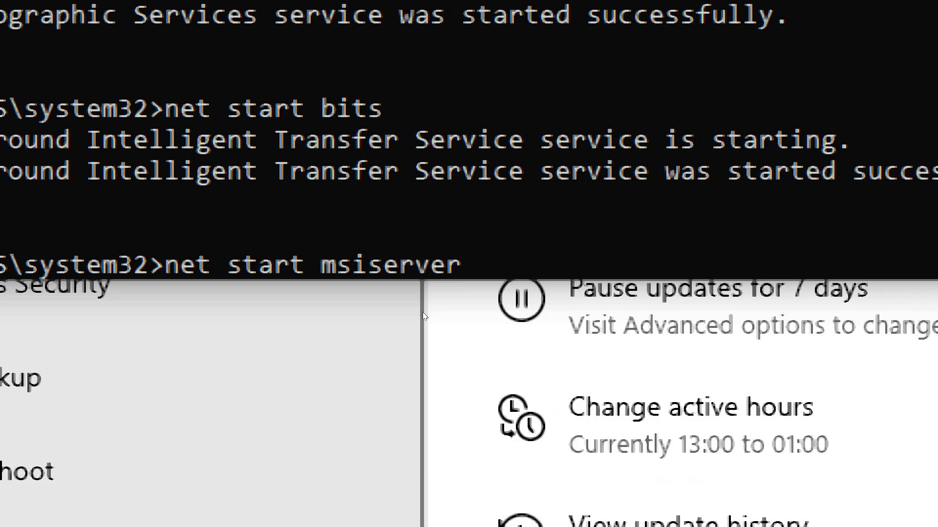
Start Windows Installer, then search Bing in Edge for the Microsoft support page on resetting Windows Update components.
{"action": "key", "text": "Return"}
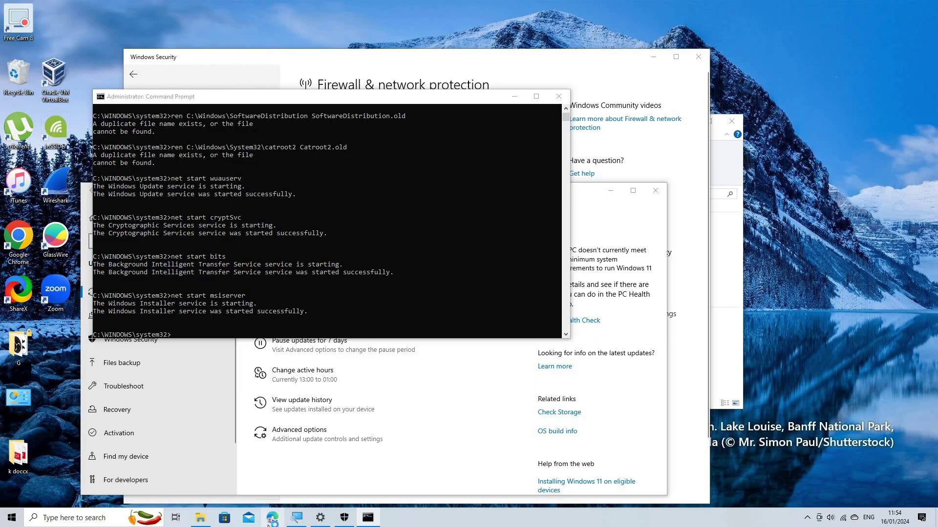
{"action": "left_click", "coordinate": [272, 519]}
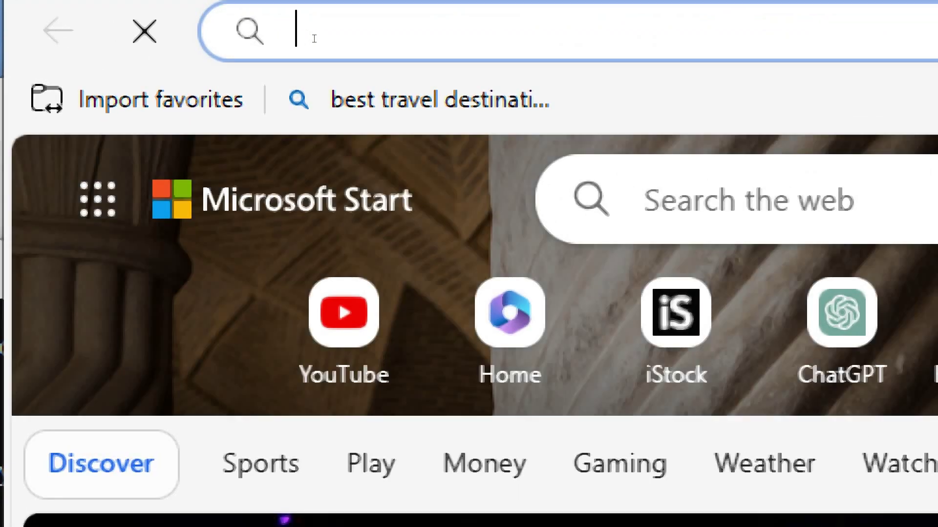
{"action": "left_click", "coordinate": [314, 38]}
{"action": "type", "text": "microsoft "}
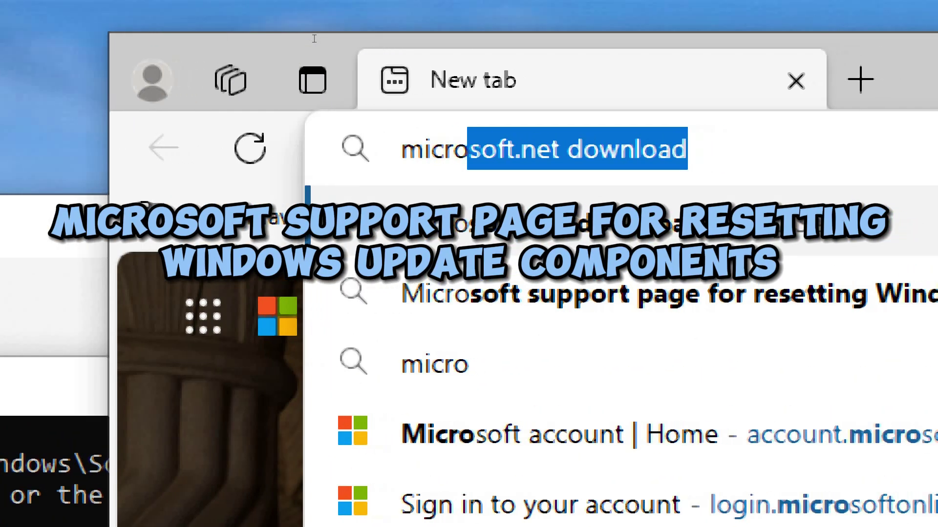
{"action": "type", "text": "support"}
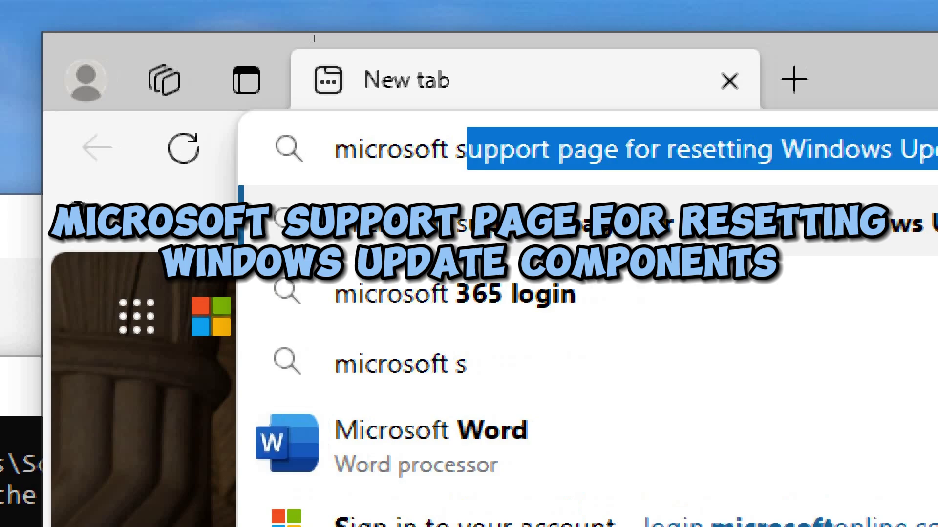
{"action": "type", "text": " page for"}
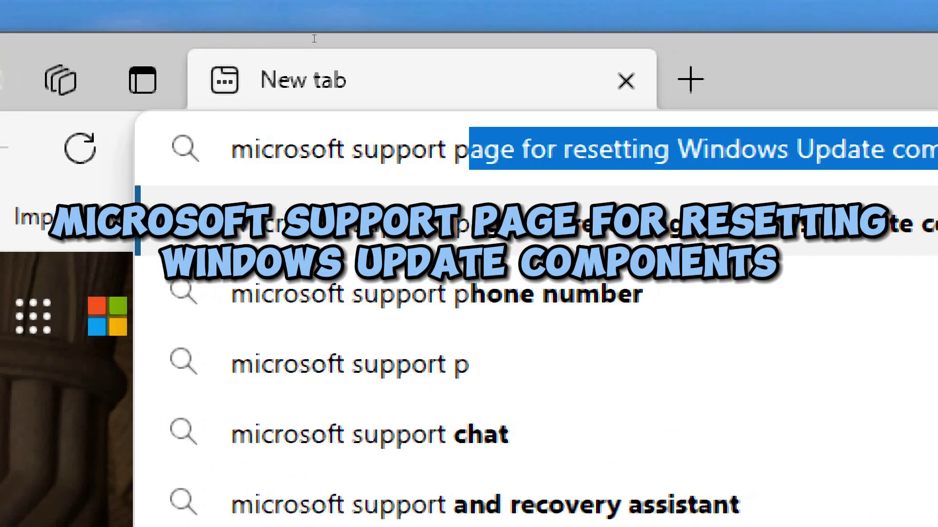
{"action": "type", "text": " resett"}
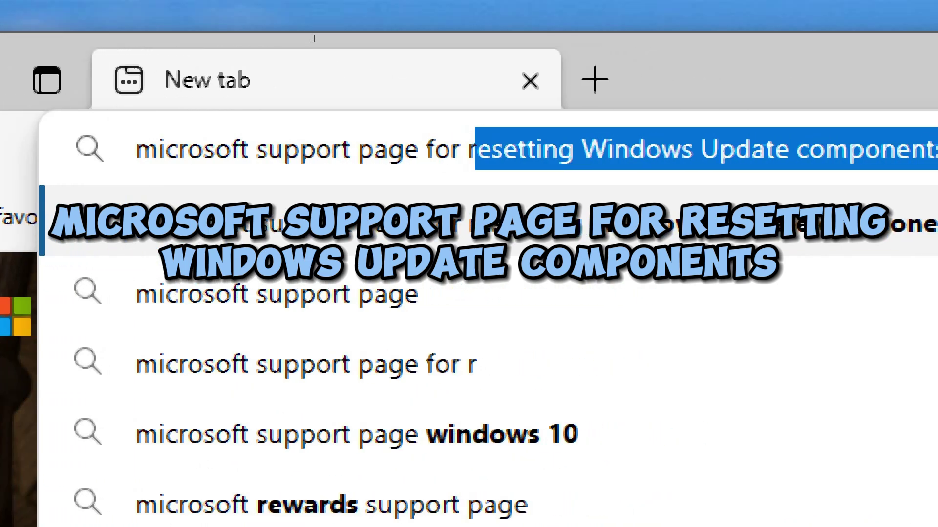
{"action": "type", "text": "ing"}
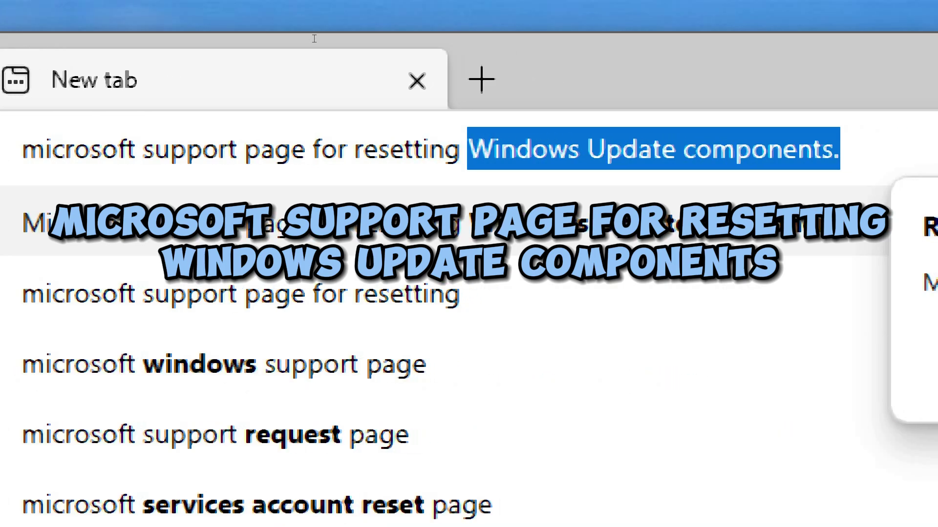
{"action": "type", "text": "window"}
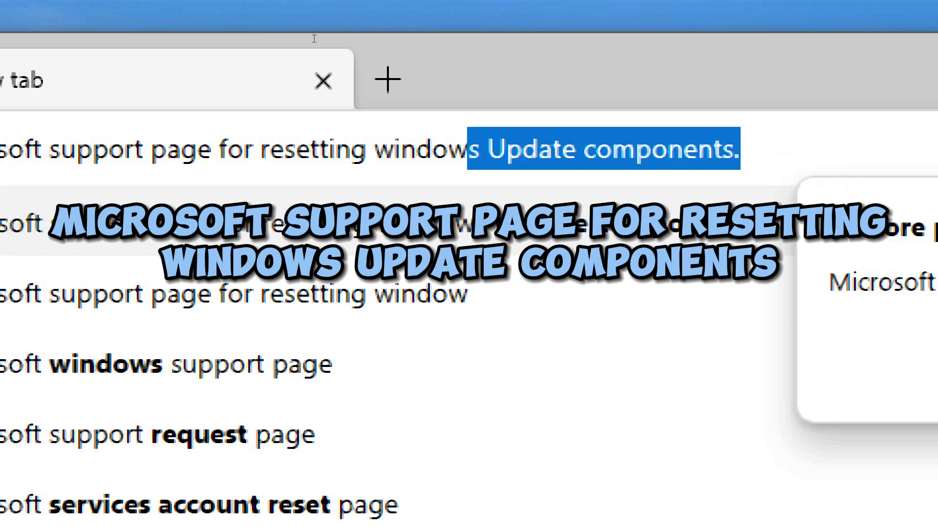
{"action": "type", "text": "s update"}
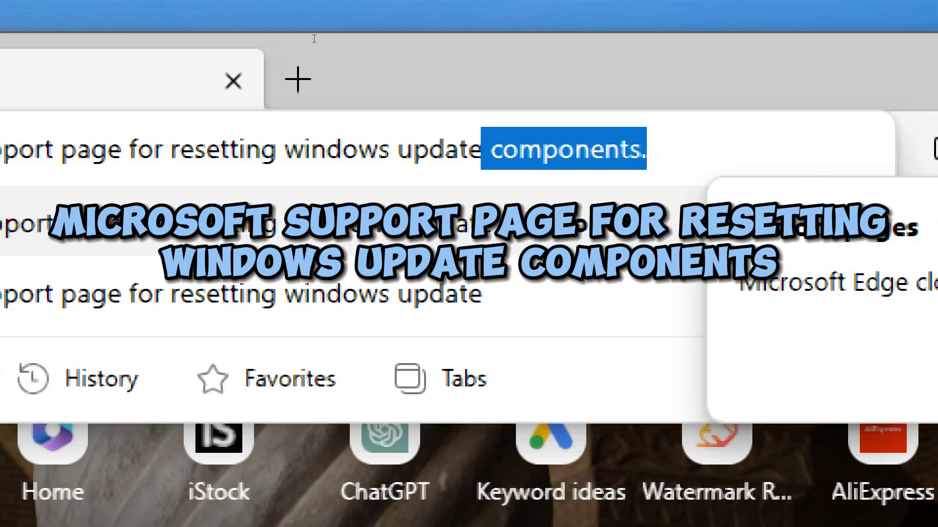
{"action": "type", "text": " compon"}
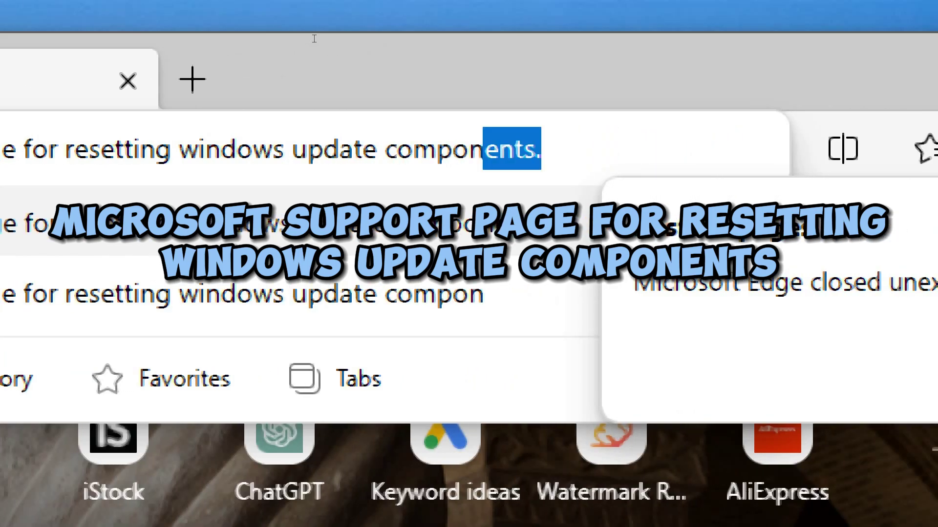
{"action": "type", "text": "ent"}
{"action": "key", "text": "Return"}
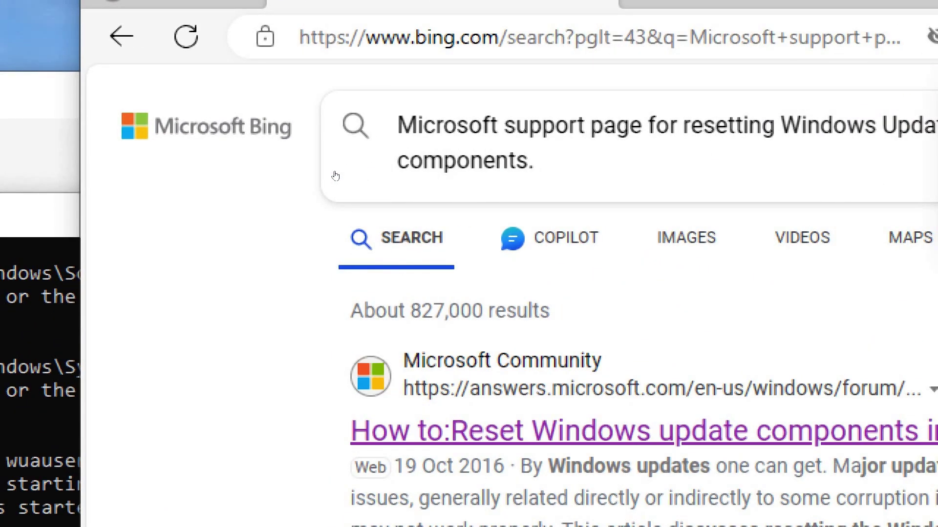
Open the Microsoft Community reset article and download the WuReset2.0.bat script from it.
{"action": "left_click", "coordinate": [706, 432]}
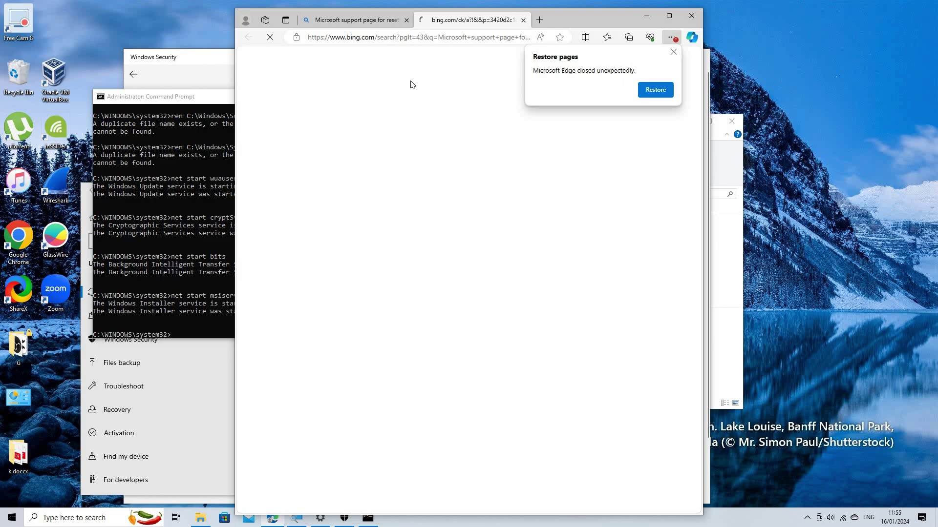
{"action": "double_click", "coordinate": [560, 20]}
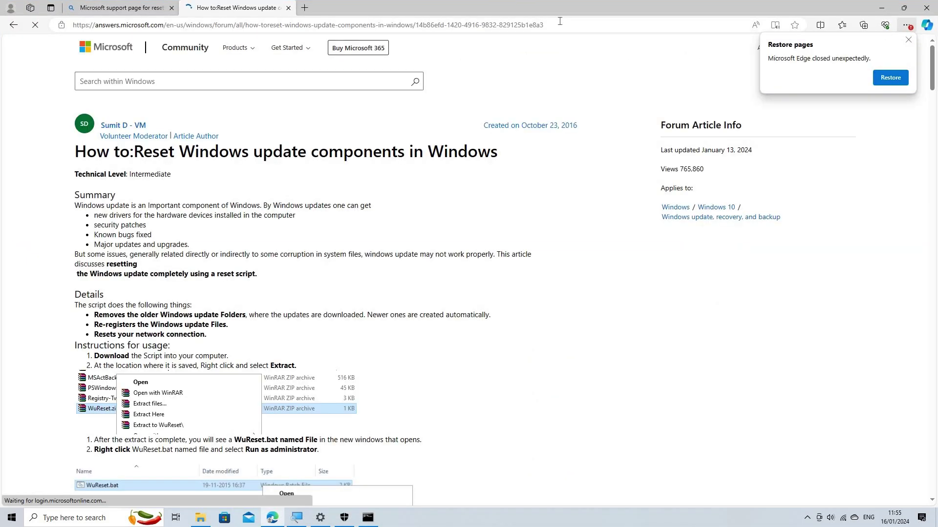
{"action": "scroll", "coordinate": [472, 101], "scroll_direction": "down", "scroll_amount": 7}
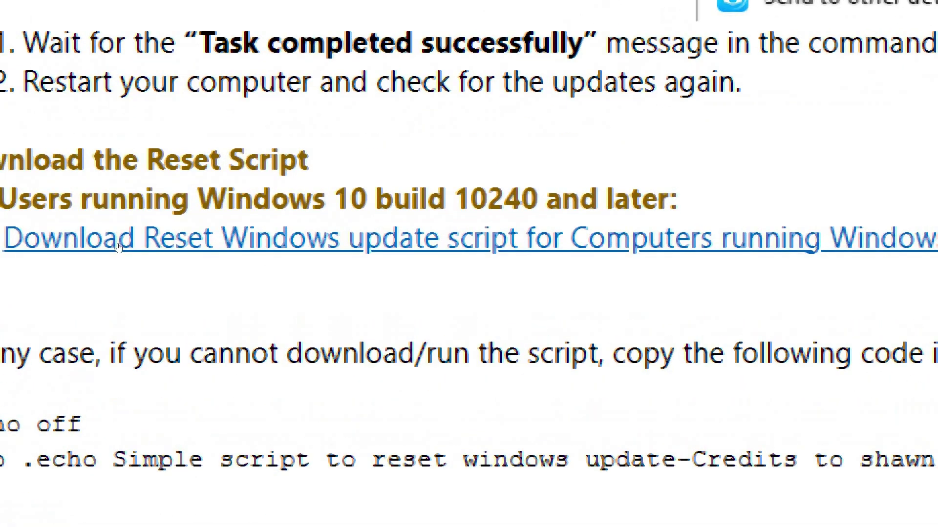
{"action": "left_click", "coordinate": [117, 247]}
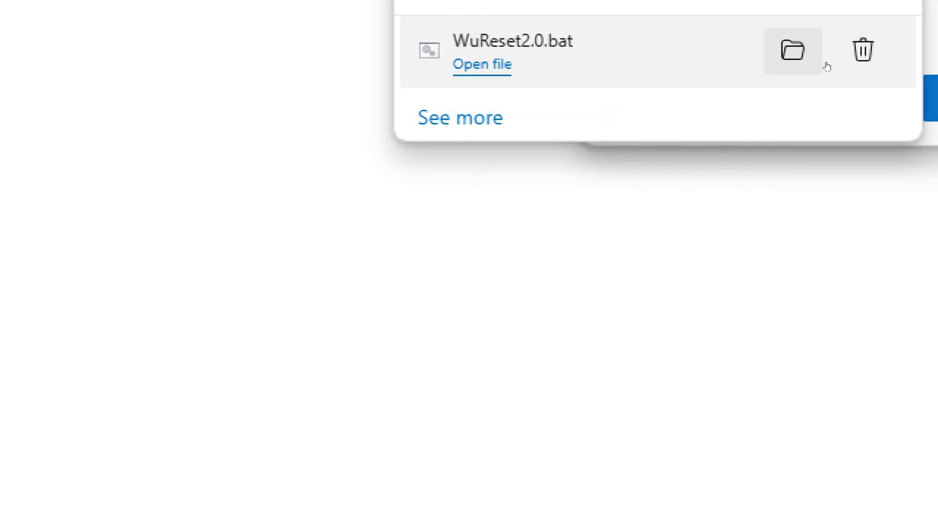
Locate WuReset2.0 on Local Disk (D:) and run it as administrator.
{"action": "left_click", "coordinate": [821, 64]}
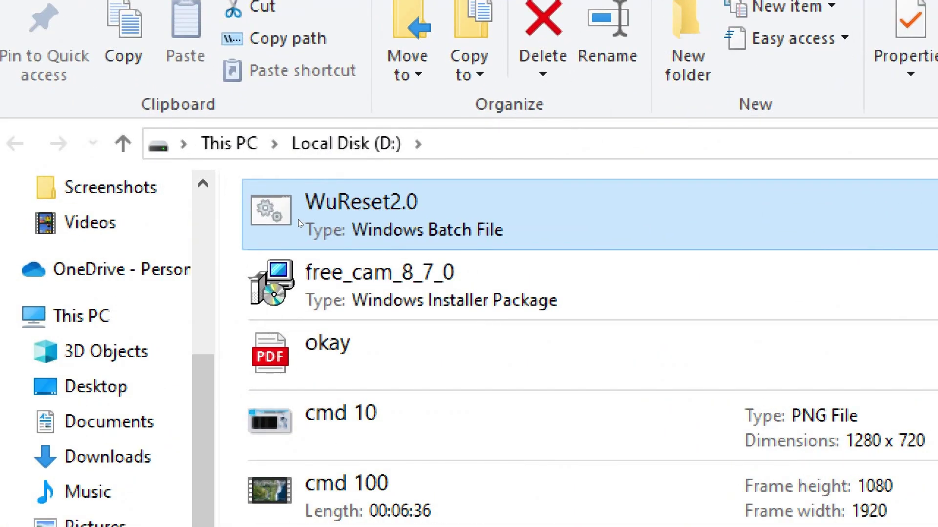
{"action": "right_click", "coordinate": [298, 219]}
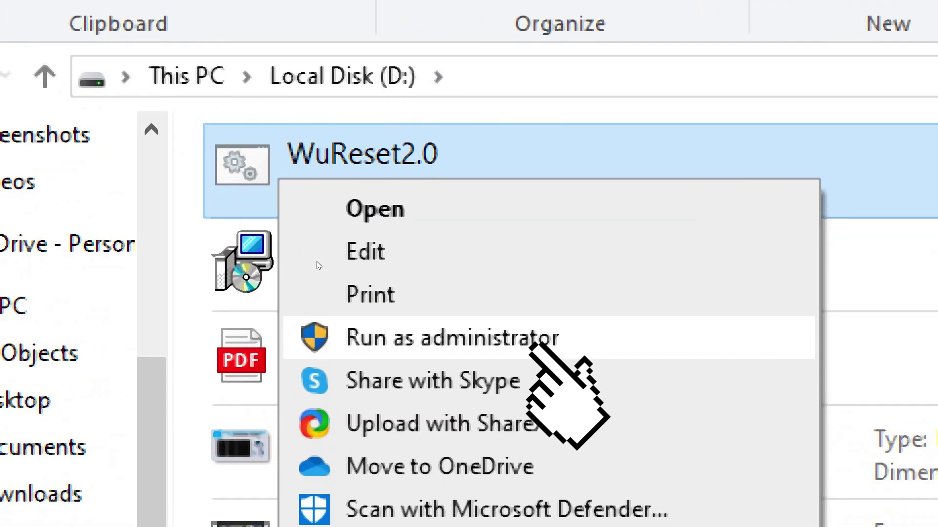
{"action": "left_click", "coordinate": [488, 342]}
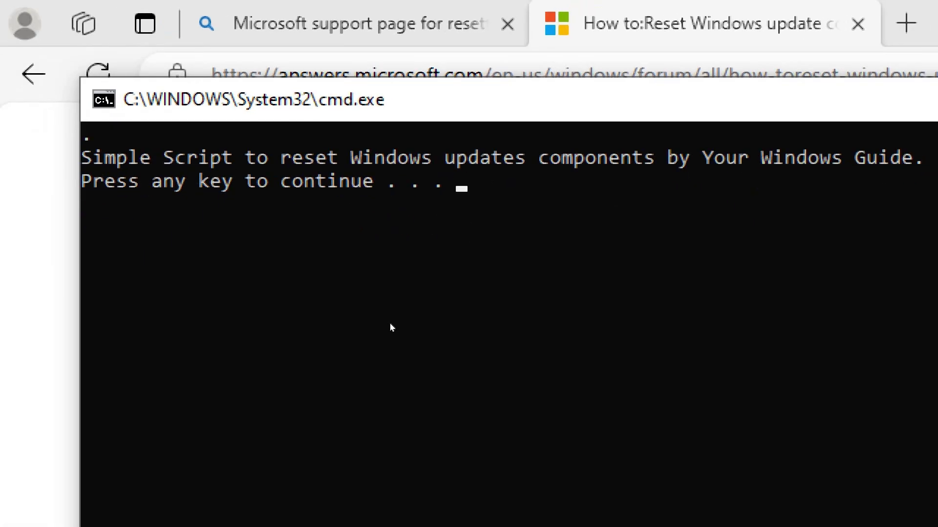
Run the WuReset2.0 script until it reports the task completed successfully, then close it.
{"action": "key", "text": "Return"}
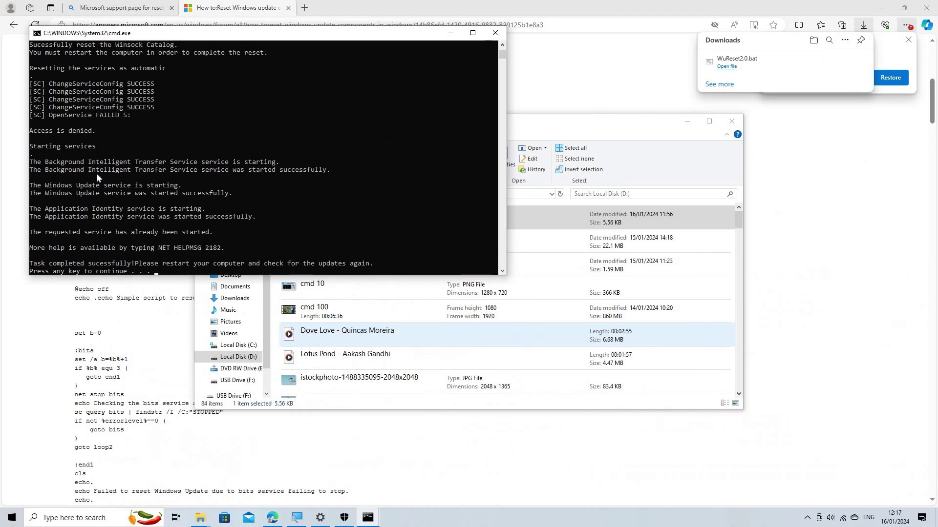
{"action": "scroll", "coordinate": [71, 83], "scroll_direction": "up", "scroll_amount": 15}
{"action": "scroll", "coordinate": [70, 83], "scroll_direction": "up", "scroll_amount": 2}
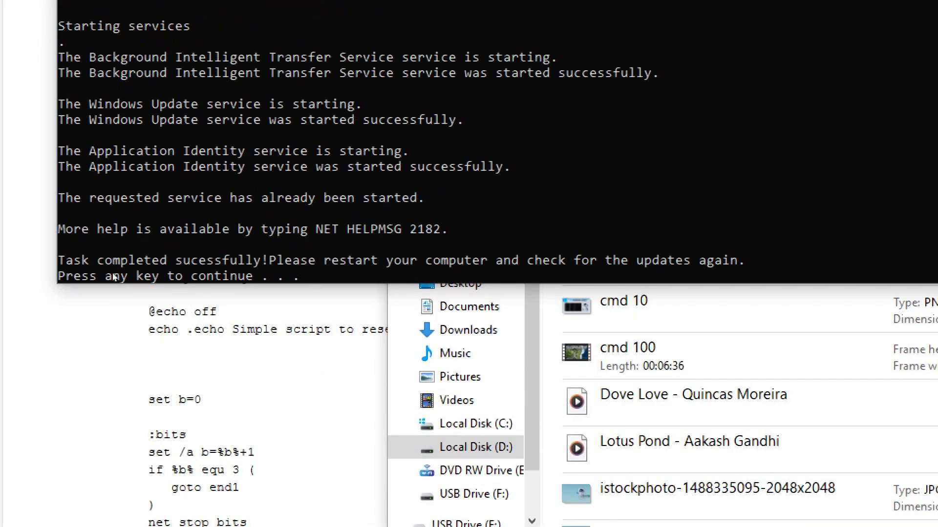
{"action": "key", "text": "Return"}
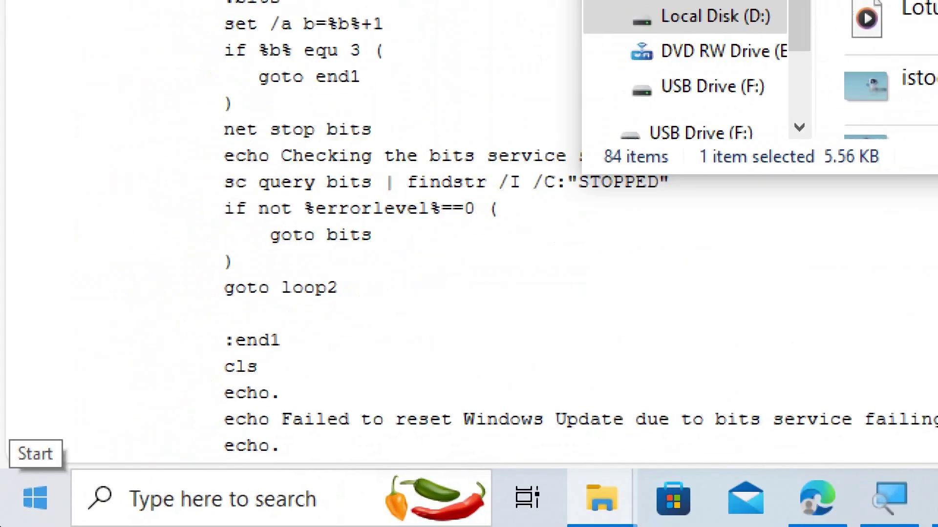
Restart Windows through Start's Power options, then reopen Start after the reboot.
{"action": "left_click", "coordinate": [56, 476]}
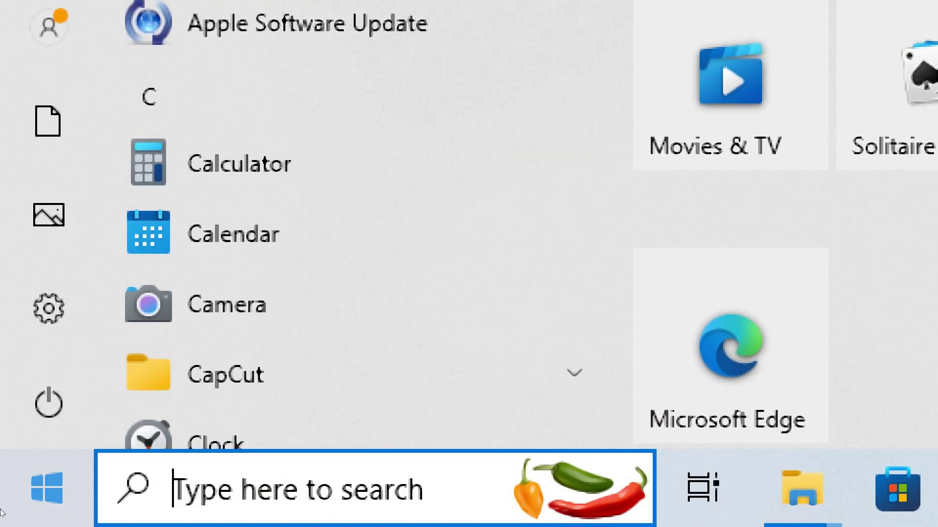
{"action": "left_click", "coordinate": [69, 408]}
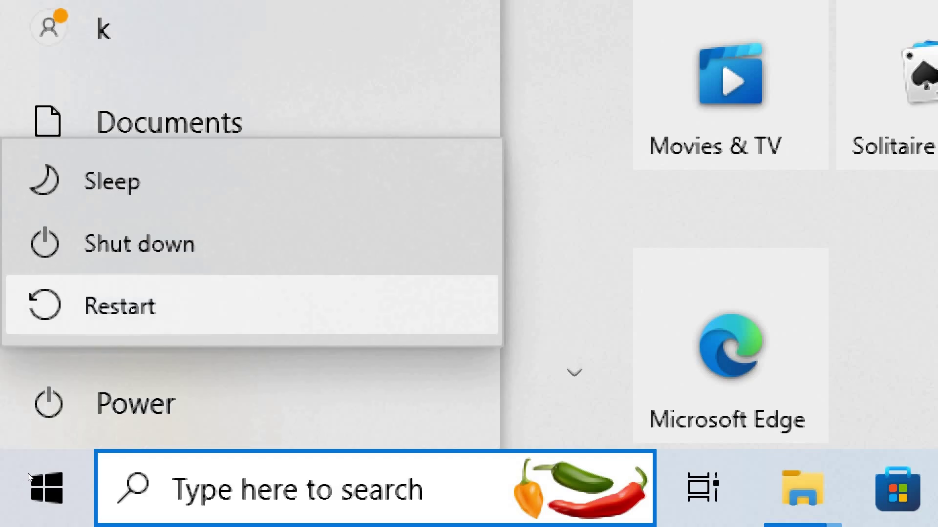
{"action": "left_click", "coordinate": [176, 306]}
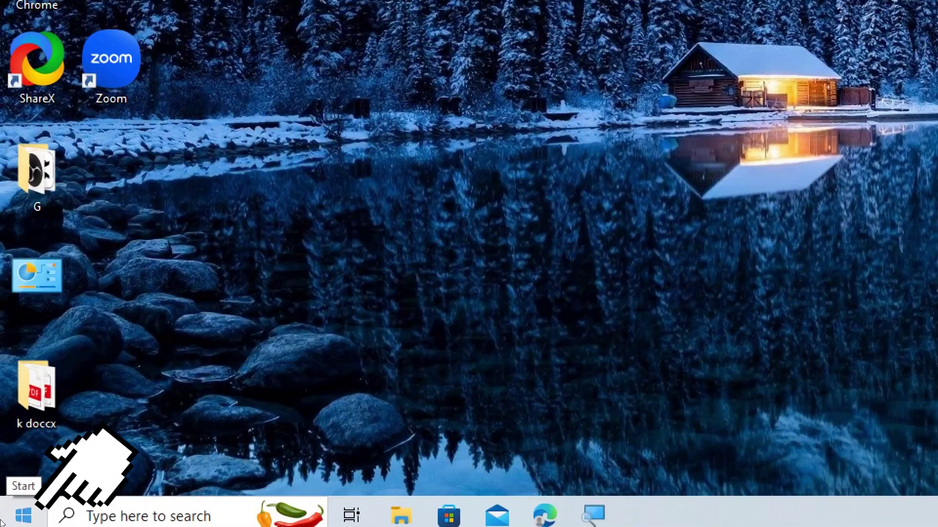
{"action": "left_click", "coordinate": [5, 519]}
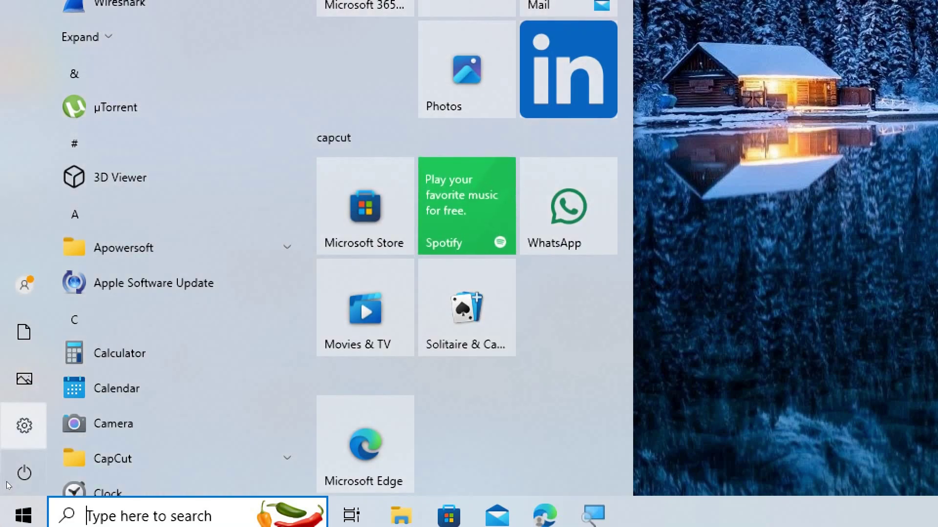
Go to Settings and open Update & Security, where Windows Update shows as up to date.
{"action": "mouse_move", "coordinate": [7, 485]}
{"action": "key", "text": "Return"}
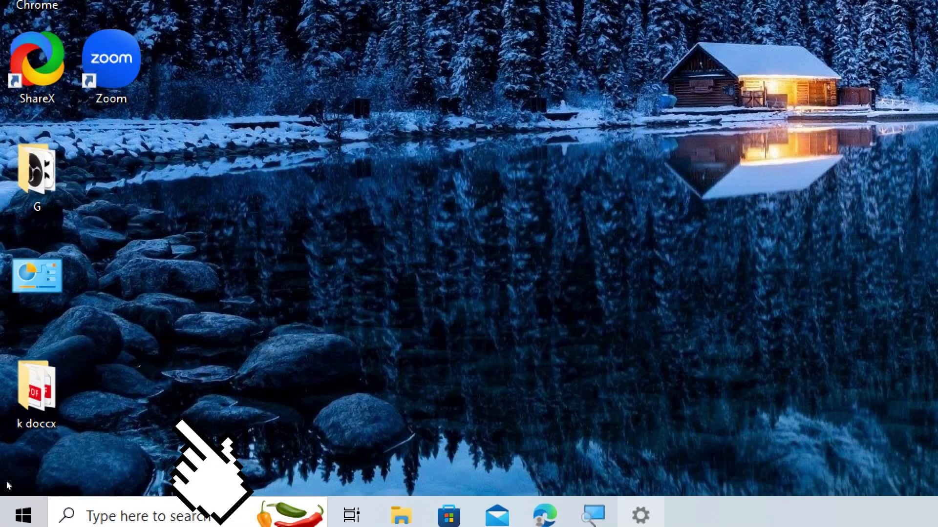
{"action": "scroll", "coordinate": [239, 466], "scroll_direction": "down", "scroll_amount": 2}
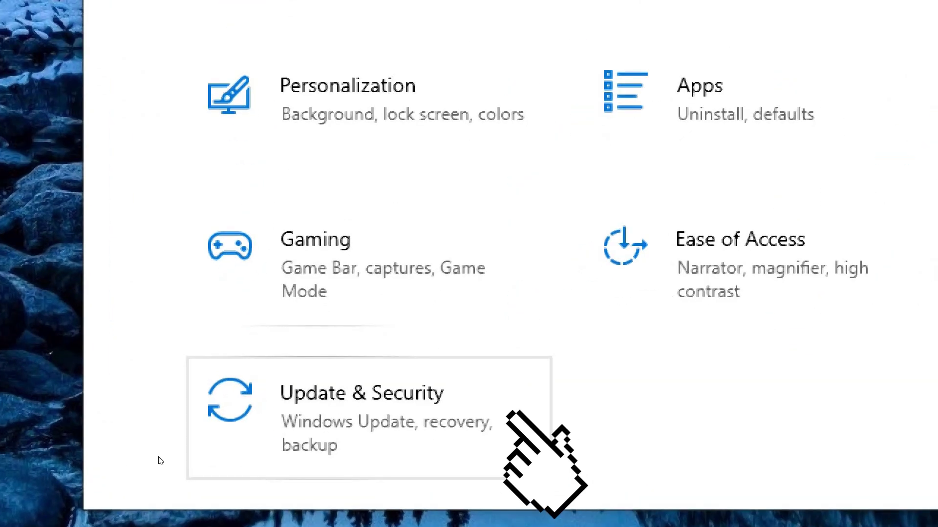
{"action": "left_click", "coordinate": [361, 418]}
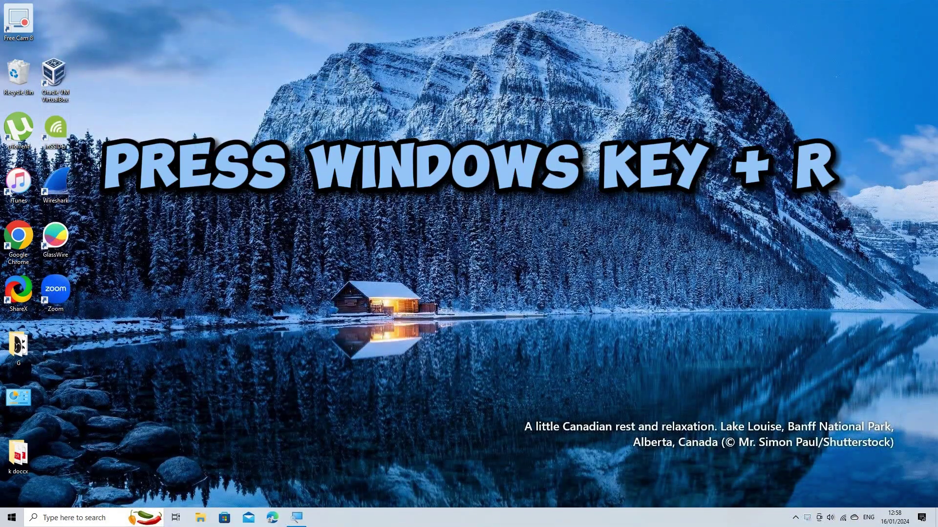
Run appwiz.cpl and scroll the installed programs down to Microsoft .NET SDK 8.0.101 (x64).
{"action": "key", "text": "super+r"}
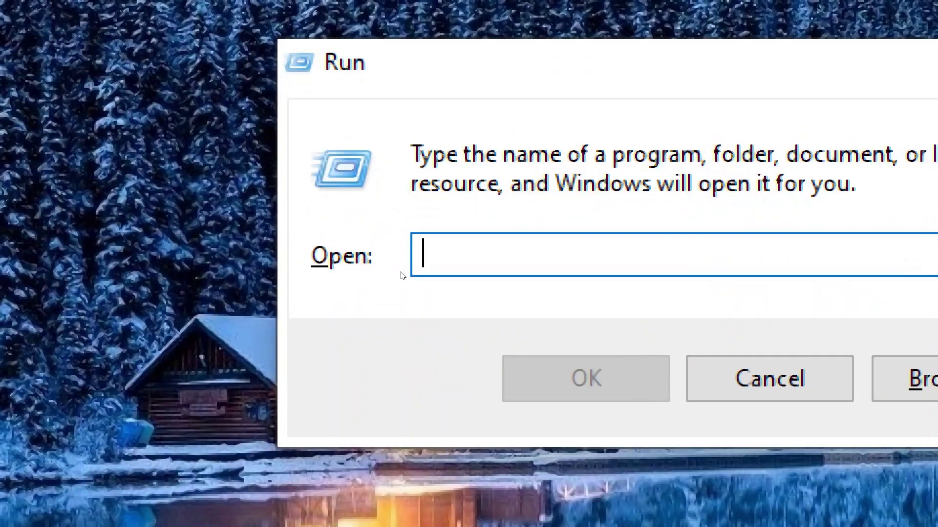
{"action": "type", "text": "a"}
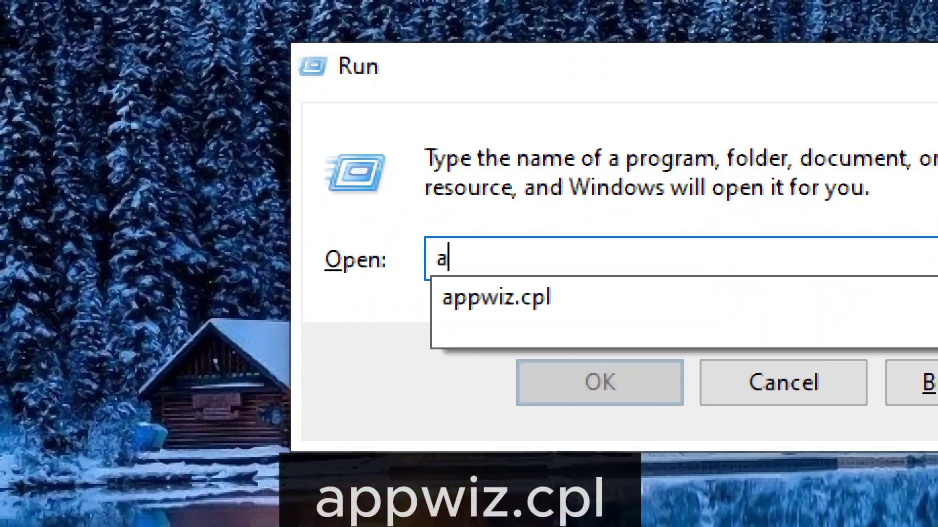
{"action": "type", "text": "ppwiz"}
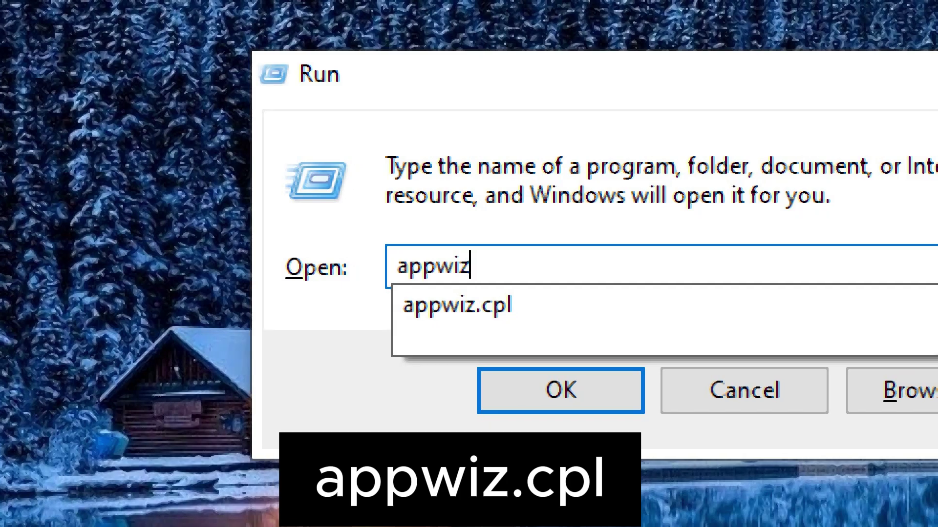
{"action": "type", "text": ".cpl"}
{"action": "key", "text": "Return"}
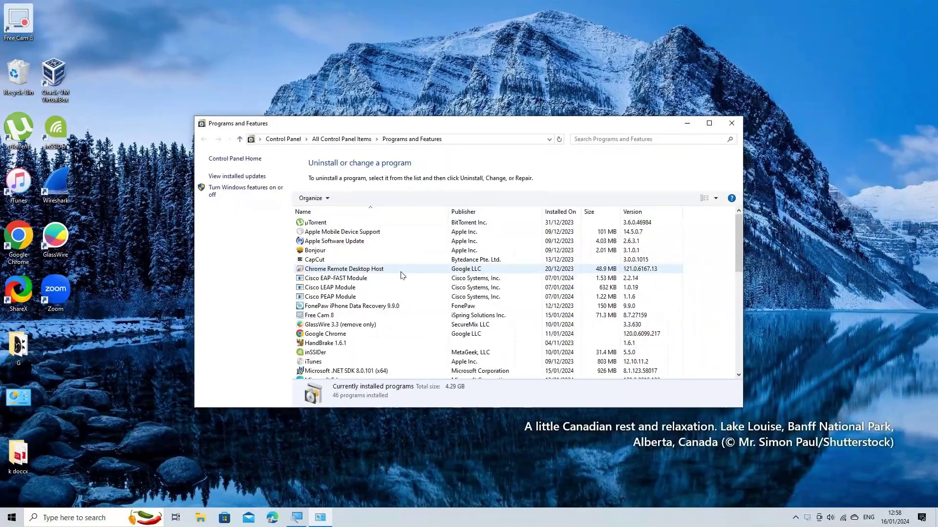
{"action": "scroll", "coordinate": [764, 372], "scroll_direction": "down", "scroll_amount": 2}
{"action": "scroll", "coordinate": [401, 273], "scroll_direction": "down", "scroll_amount": 1}
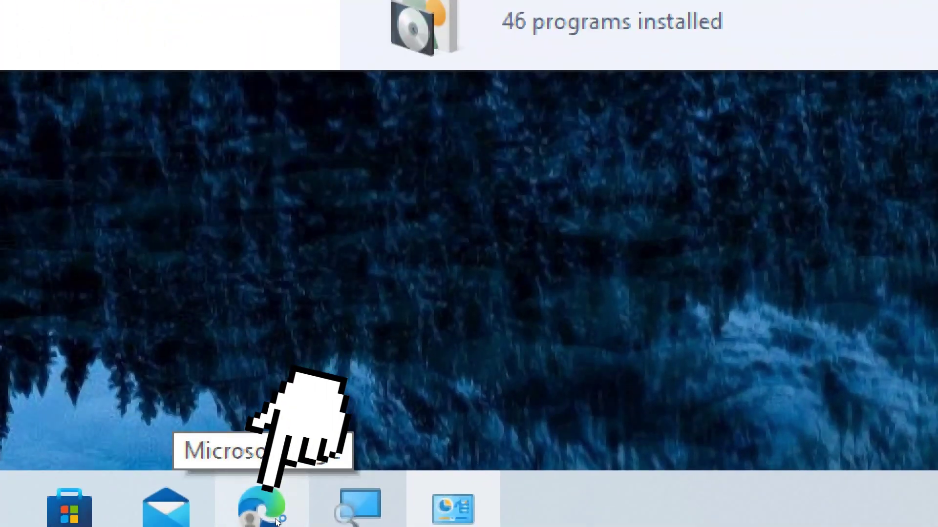
Search Bing for 'microsoft.net download' and download the .NET SDK x64 installer from dotnet.microsoft.com.
{"action": "left_click", "coordinate": [277, 521]}
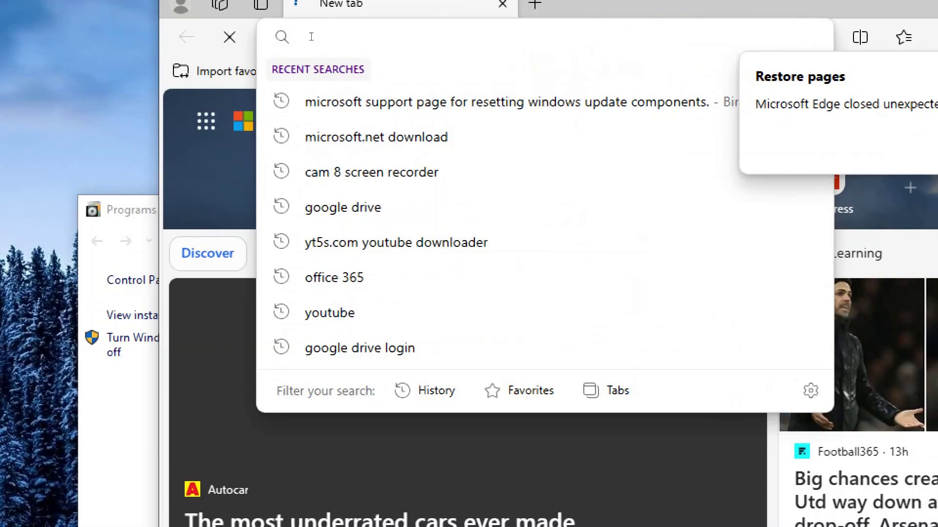
{"action": "type", "text": "microsoft.n"}
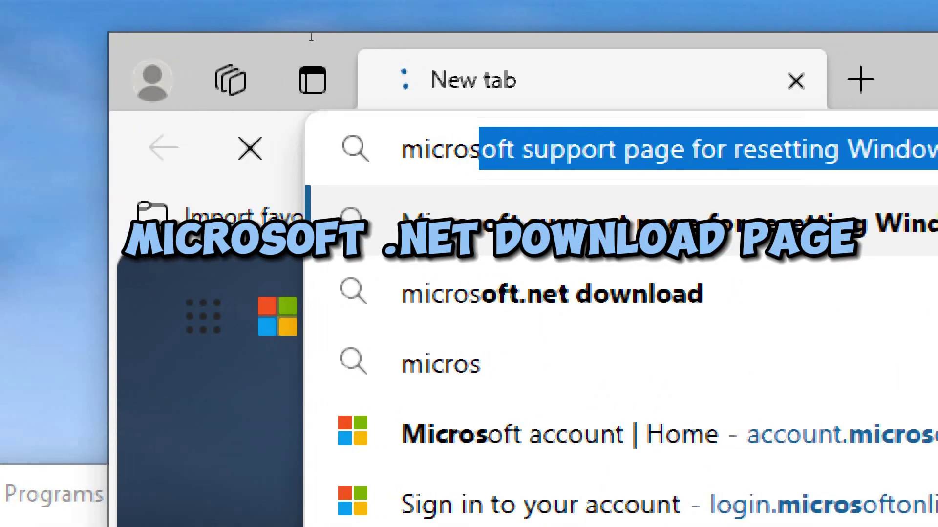
{"action": "type", "text": "et"}
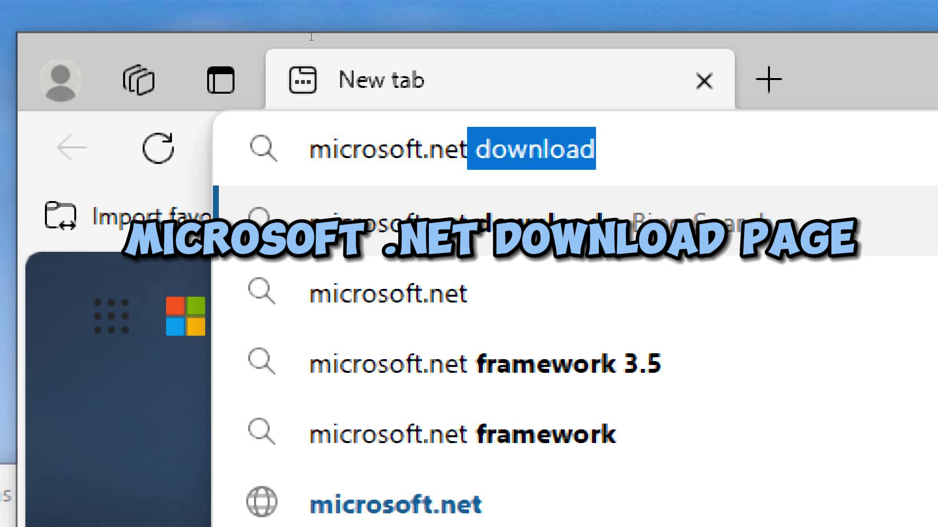
{"action": "type", "text": " downloa"}
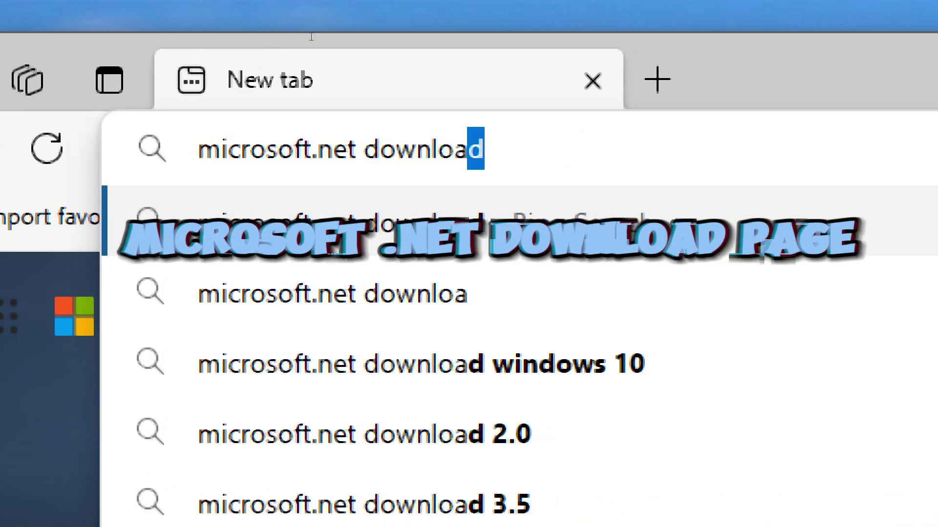
{"action": "type", "text": "d"}
{"action": "key", "text": "Return"}
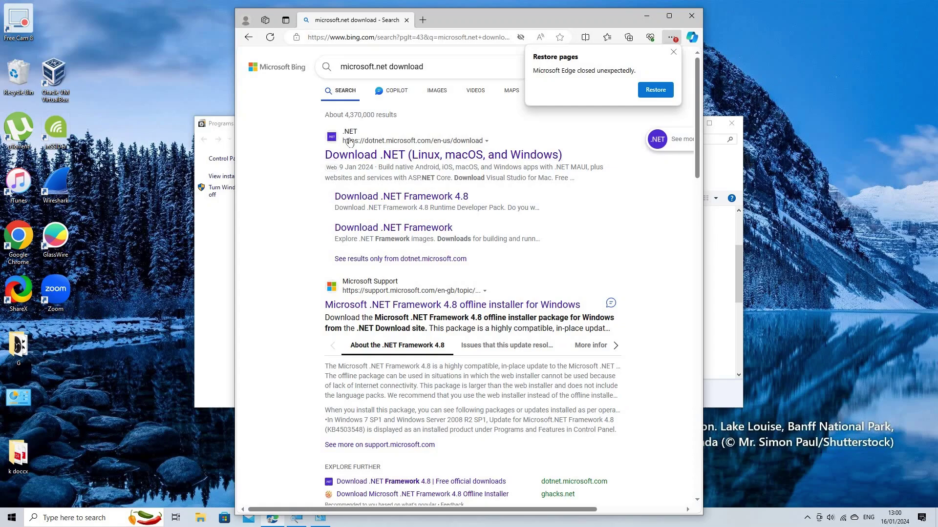
{"action": "left_click", "coordinate": [365, 157]}
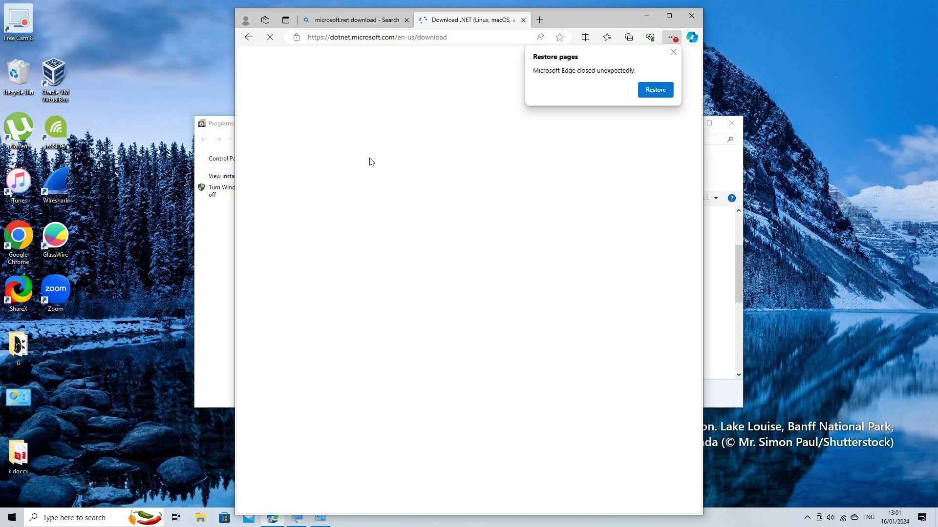
{"action": "left_click", "coordinate": [674, 53]}
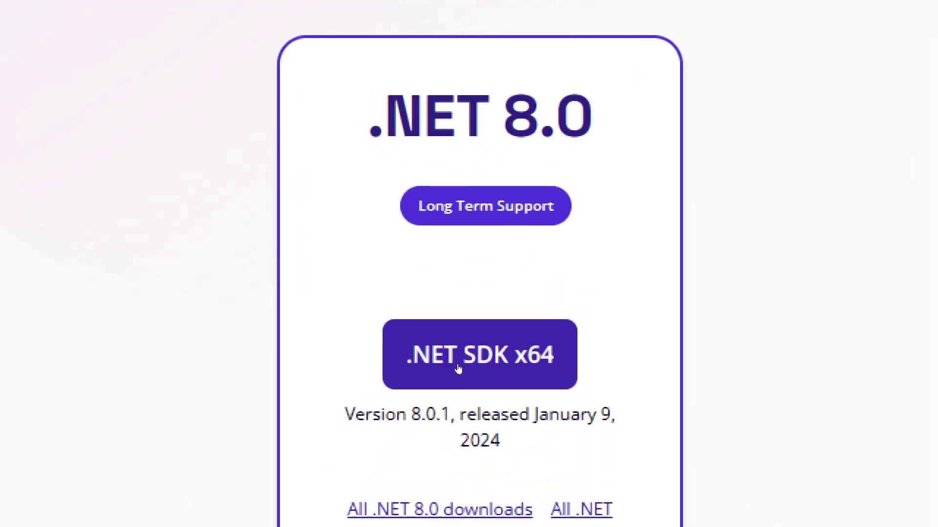
{"action": "left_click", "coordinate": [458, 368]}
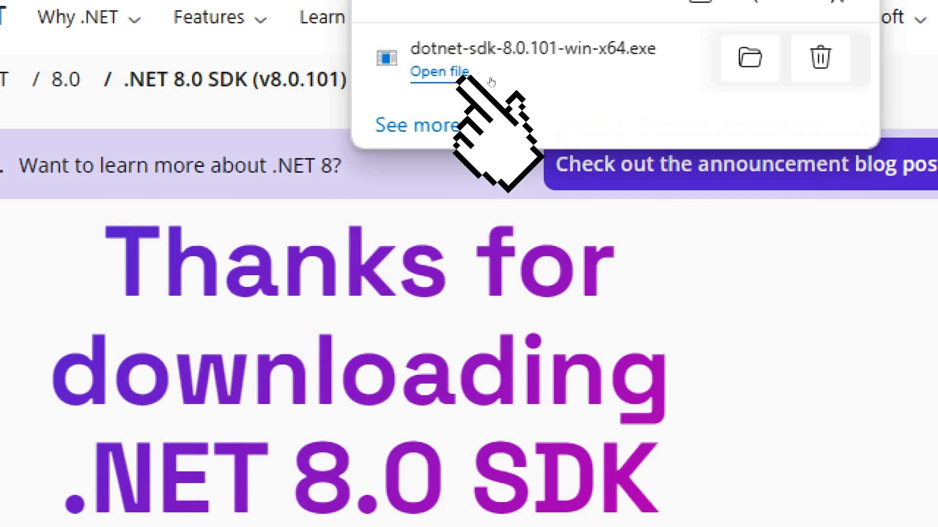
Run dotnet-sdk-8.0.101-win-x64.exe and repair the existing .NET SDK installation.
{"action": "left_click", "coordinate": [490, 82]}
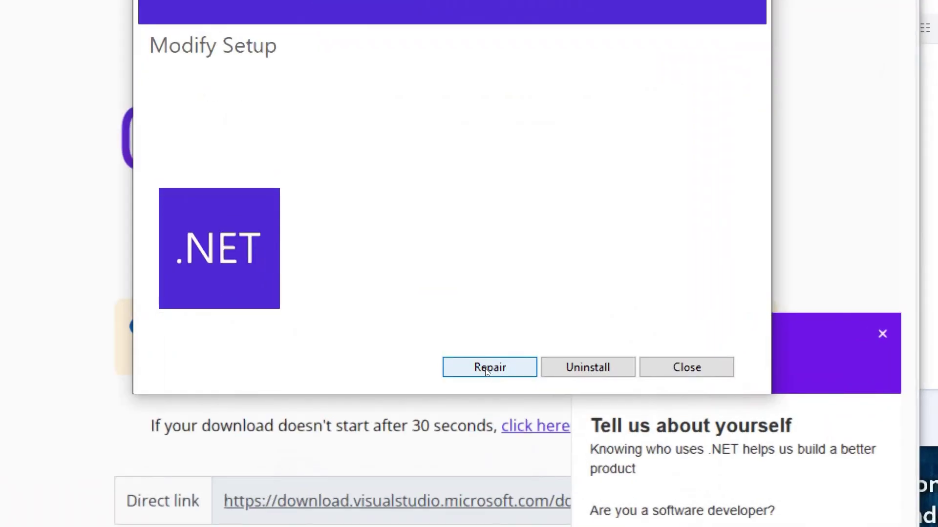
{"action": "left_click", "coordinate": [487, 368]}
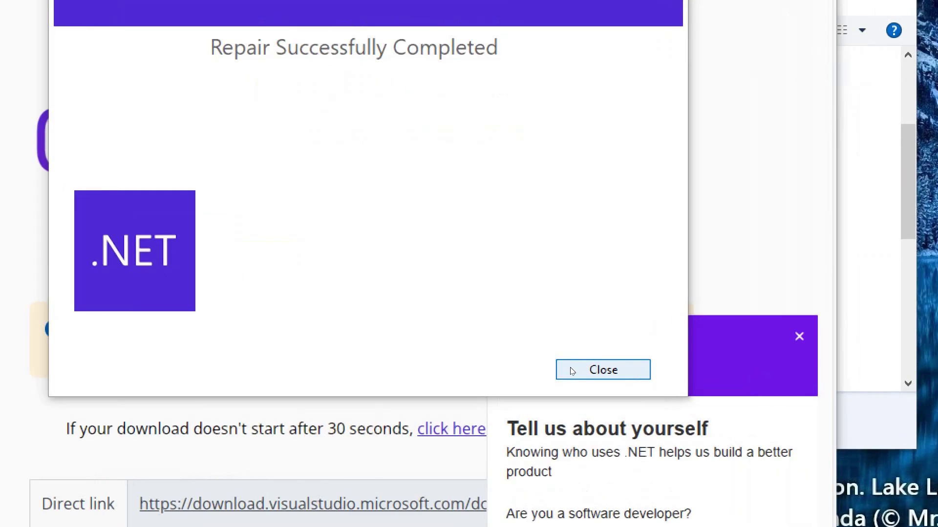
{"action": "left_click", "coordinate": [571, 369]}
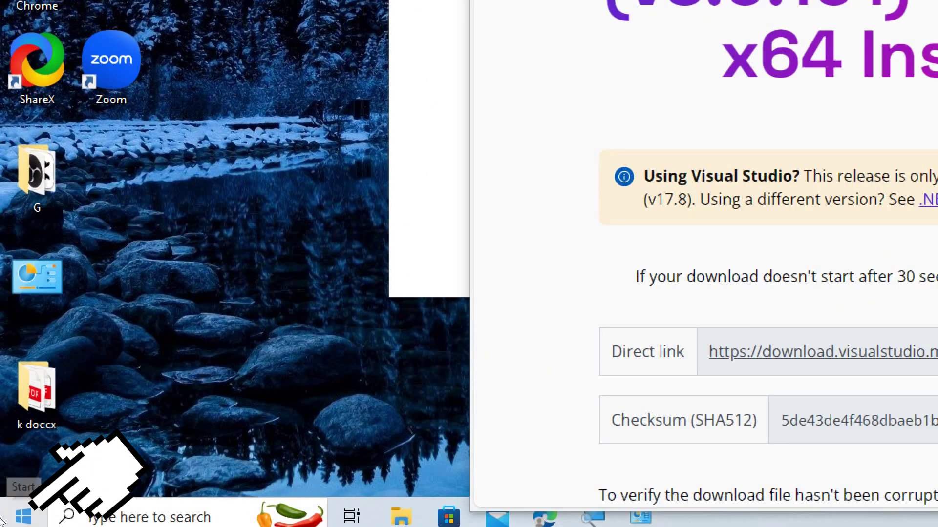
Restart the computer from the Start menu's power options.
{"action": "left_click", "coordinate": [3, 518]}
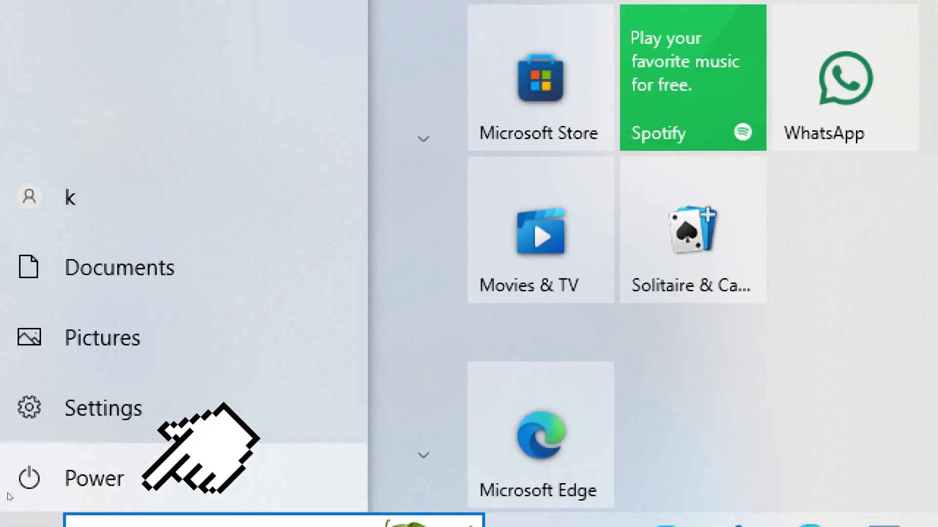
{"action": "left_click", "coordinate": [10, 487]}
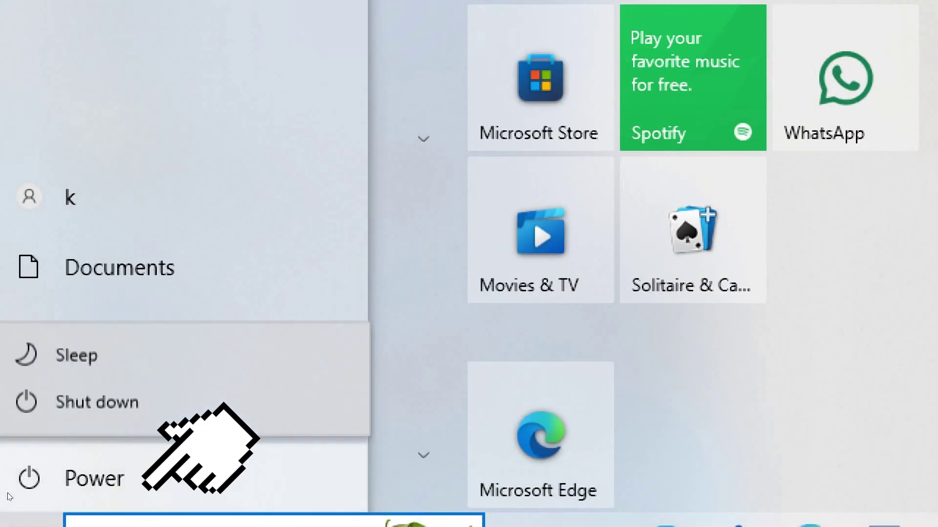
{"action": "left_click", "coordinate": [250, 404]}
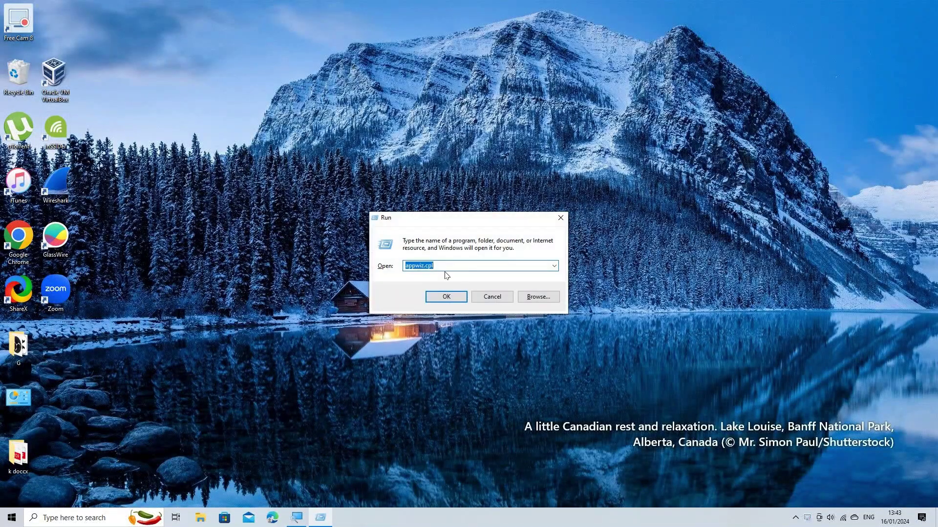
Rerun appwiz.cpl to confirm .NET SDK 8.0.101 (x64) is still installed, then reopen Run.
{"action": "type", "text": "ap"}
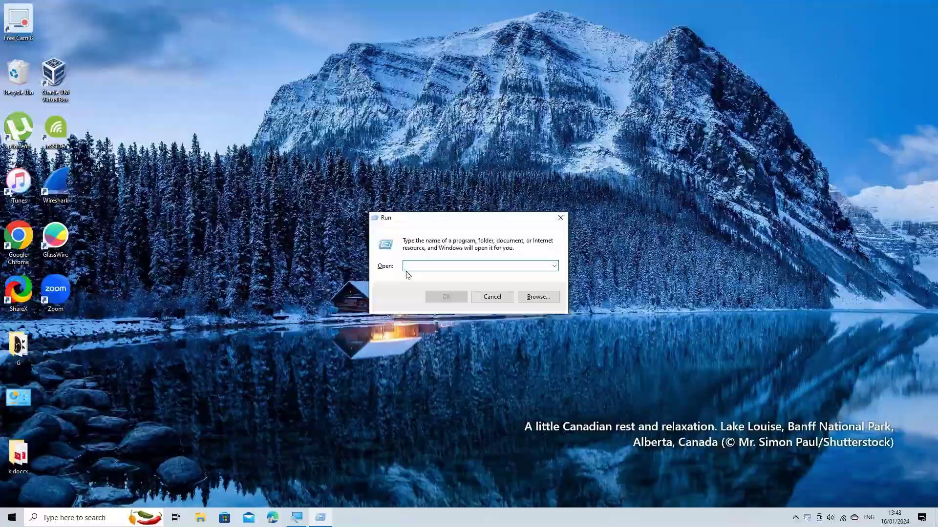
{"action": "type", "text": "pwiz.cpl"}
{"action": "key", "text": "Return"}
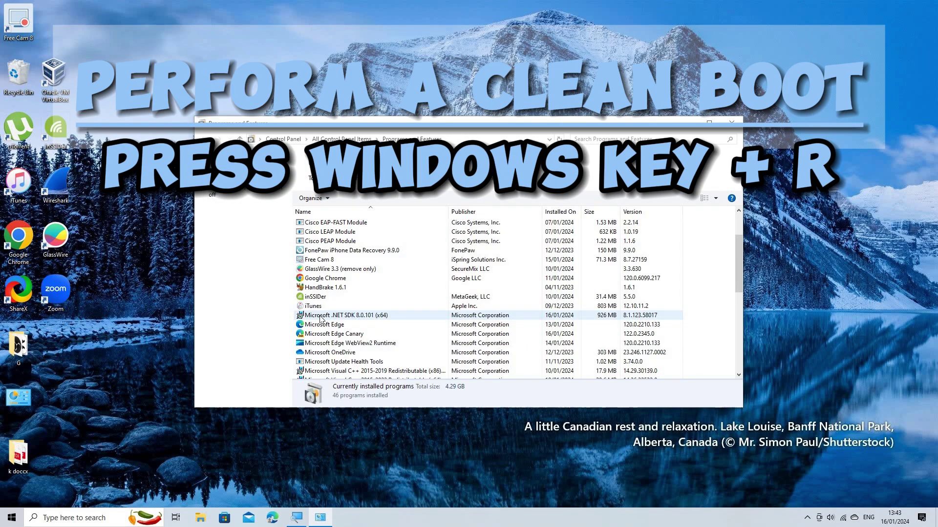
{"action": "key", "text": "super+r"}
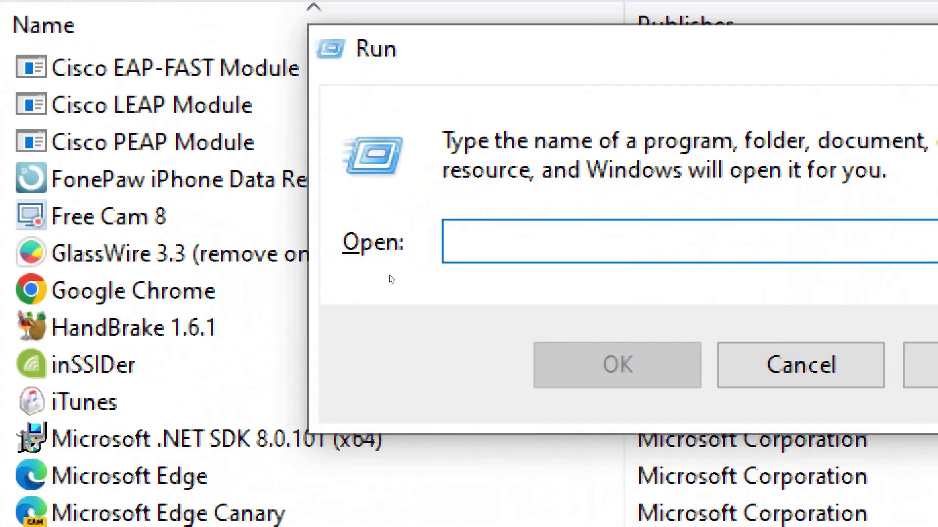
In msconfig Services, hide Microsoft services, disable all the rest, apply, and restart.
{"action": "type", "text": "msconfi"}
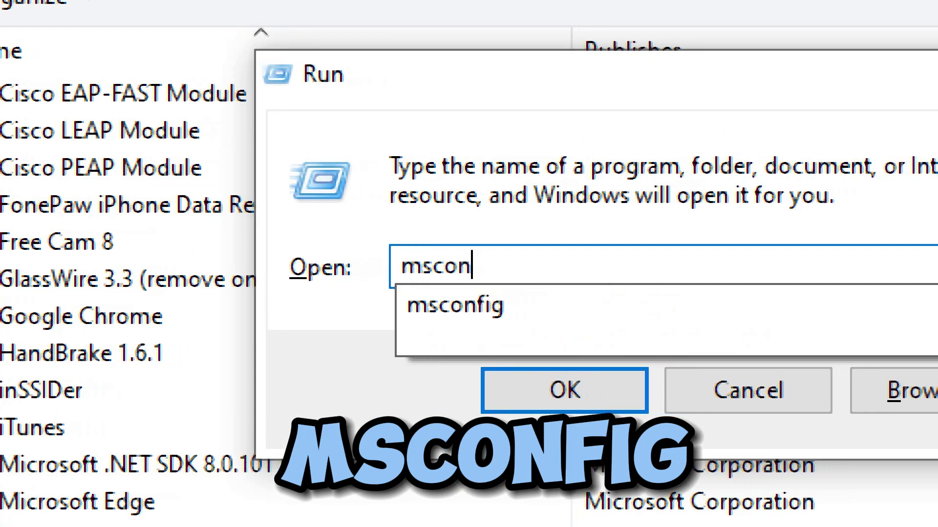
{"action": "type", "text": "g"}
{"action": "key", "text": "Return"}
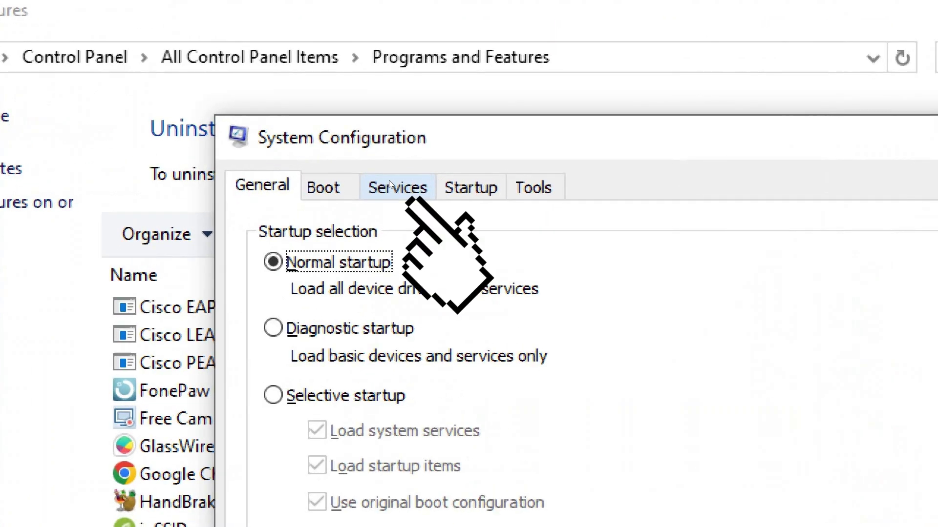
{"action": "left_click", "coordinate": [390, 182]}
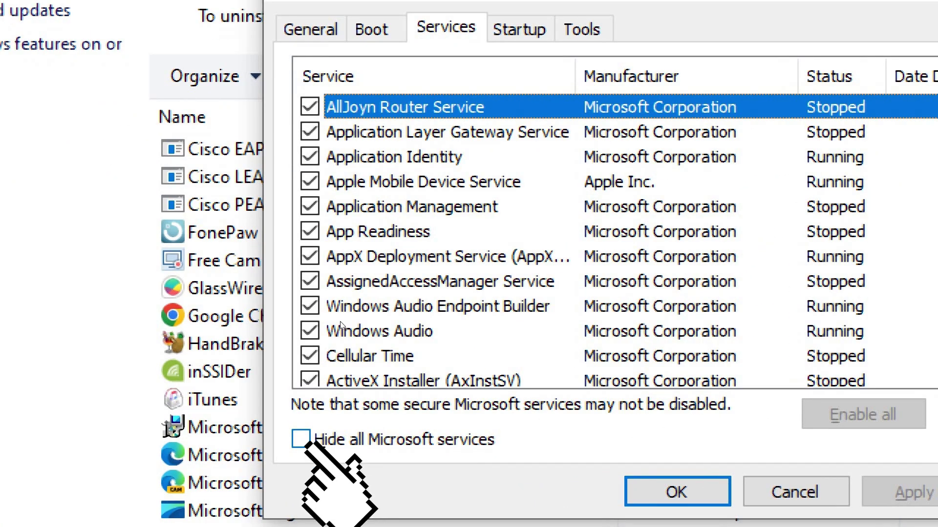
{"action": "left_click", "coordinate": [315, 442]}
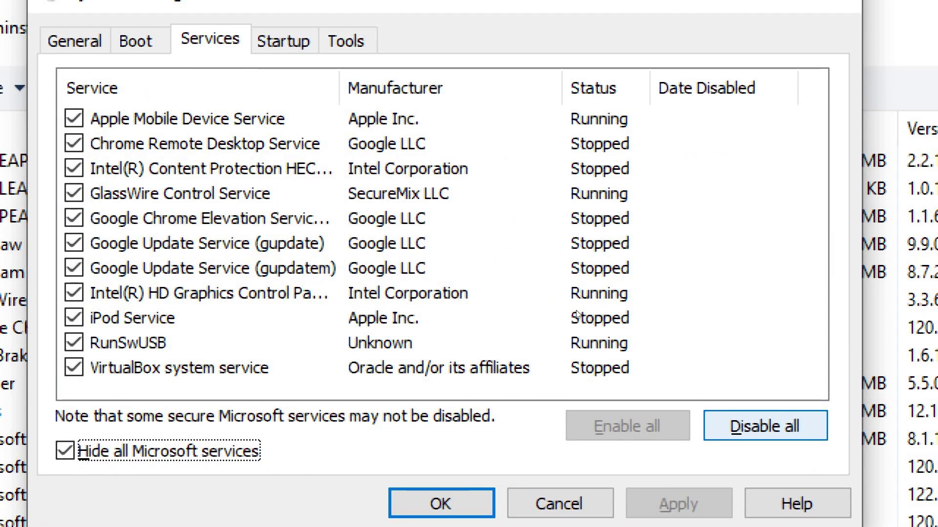
{"action": "left_click", "coordinate": [781, 429]}
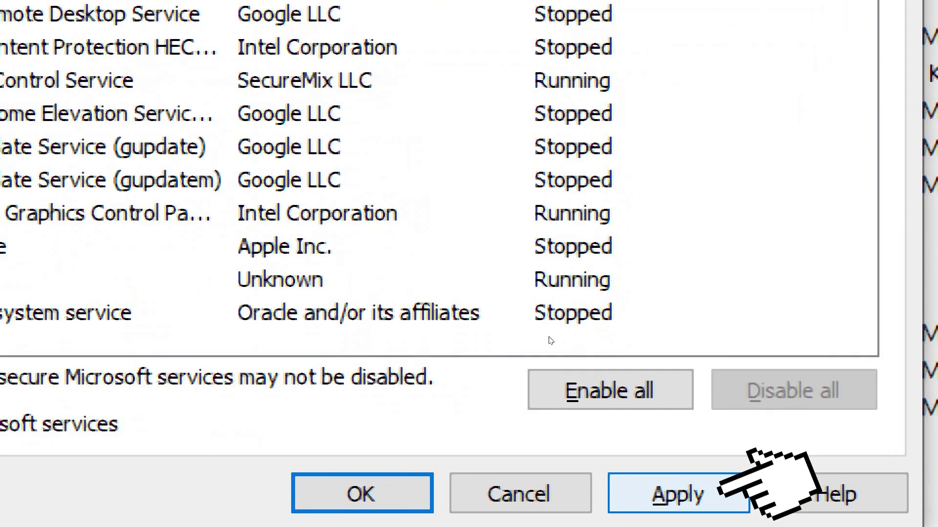
{"action": "left_click", "coordinate": [678, 494]}
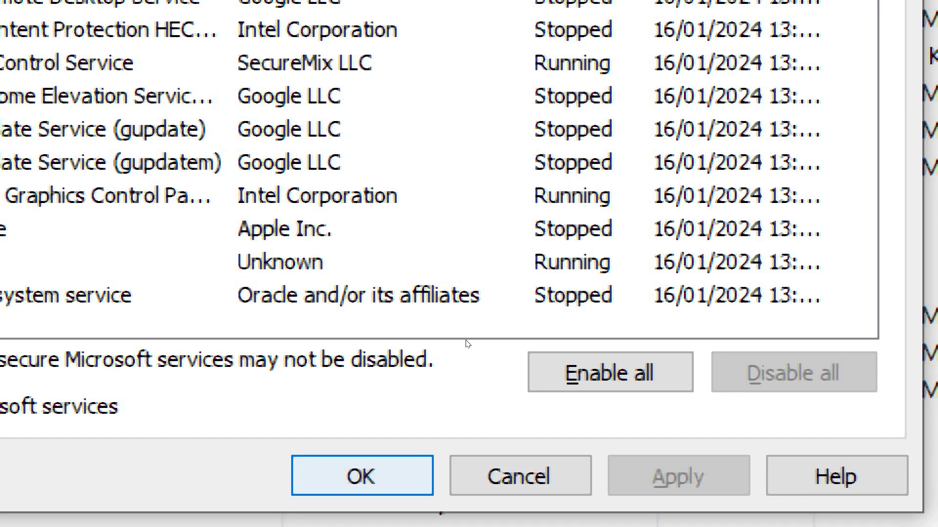
{"action": "left_click", "coordinate": [400, 472]}
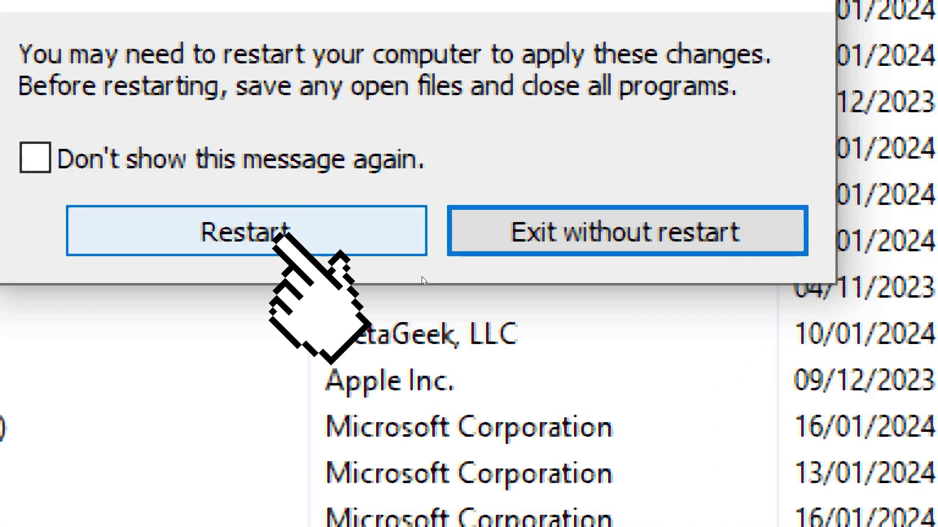
{"action": "left_click", "coordinate": [273, 234]}
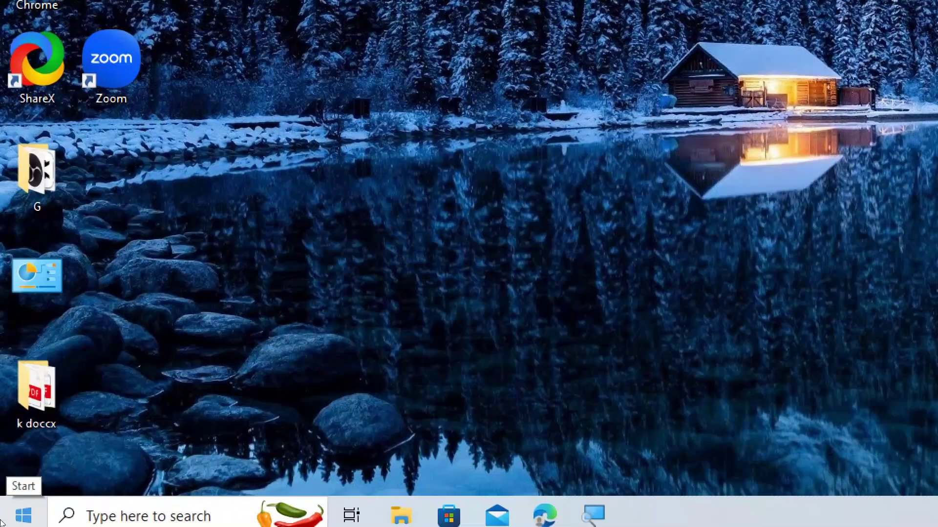
Go to Settings > Update & Security to view the Windows Update pane.
{"action": "left_click", "coordinate": [2, 522]}
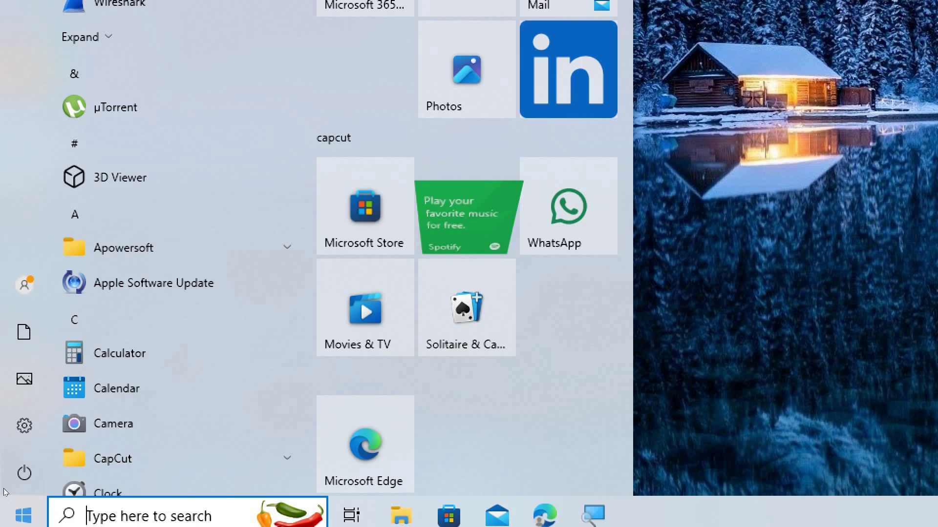
{"action": "mouse_move", "coordinate": [7, 485]}
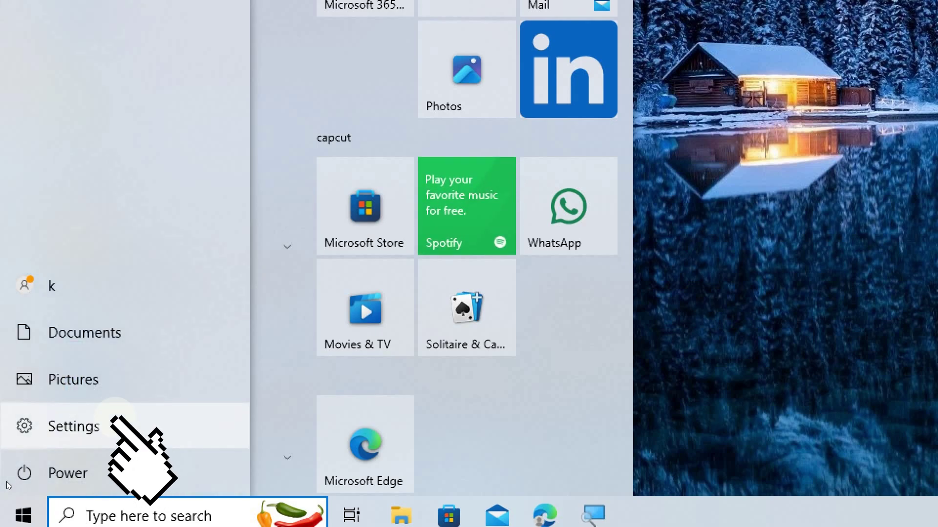
{"action": "key", "text": "Return"}
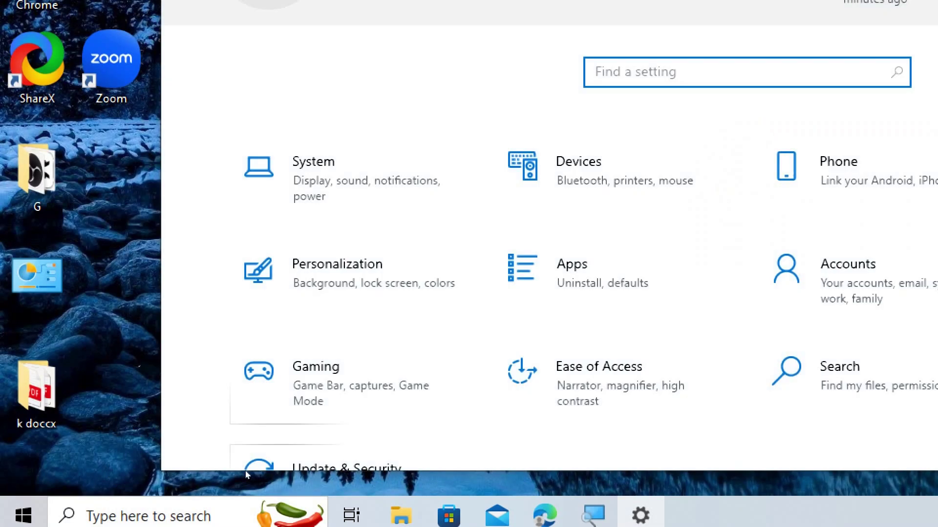
{"action": "scroll", "coordinate": [244, 464], "scroll_direction": "down", "scroll_amount": 2}
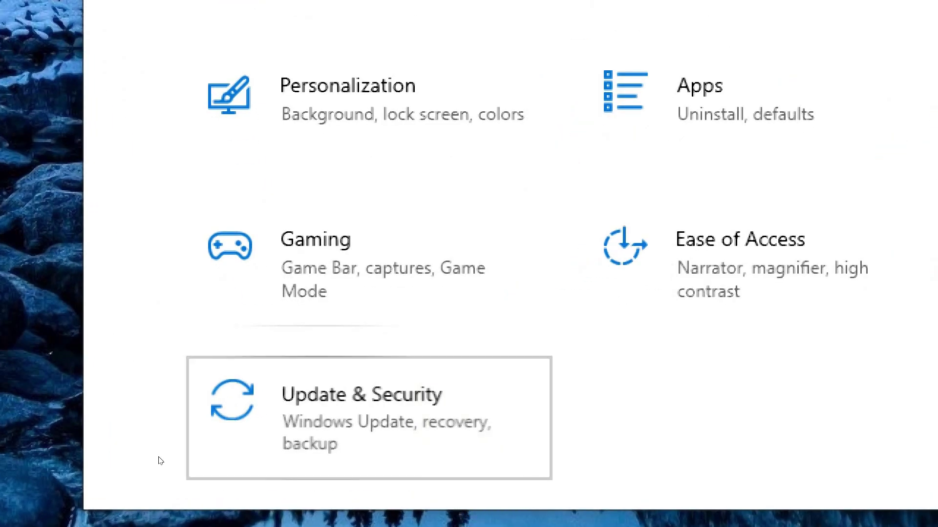
{"action": "key", "text": "Return"}
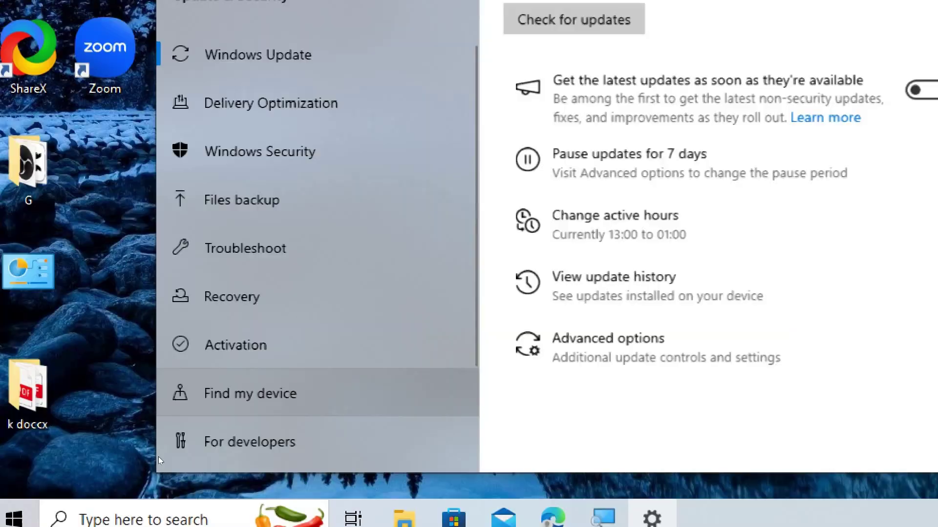